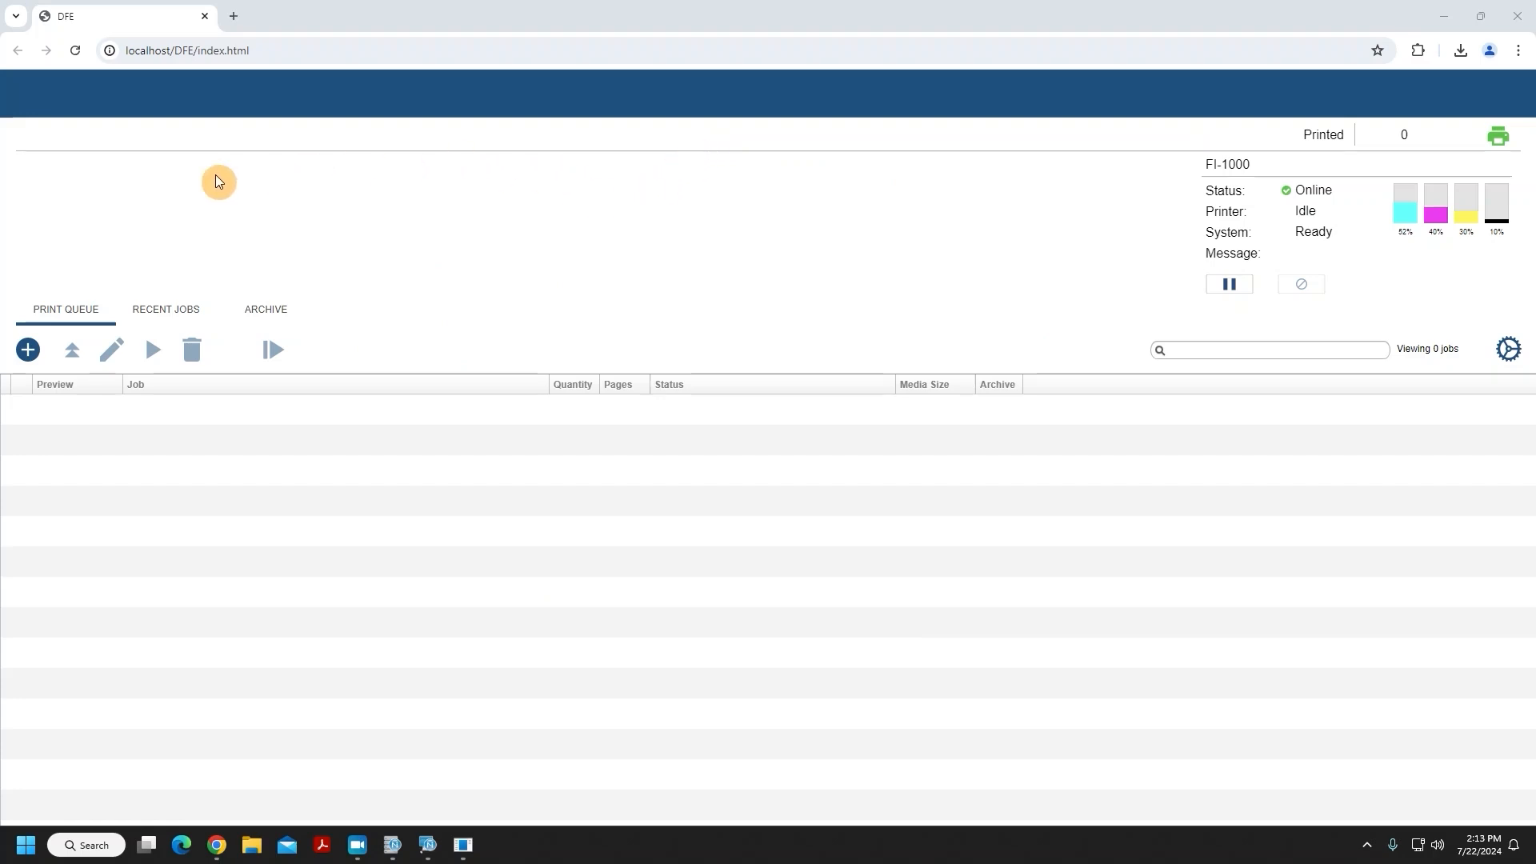
Step: Add the file "#10 Envelope - Aloha small.pdf" from Downloads to the print queue
left_click(29, 357)
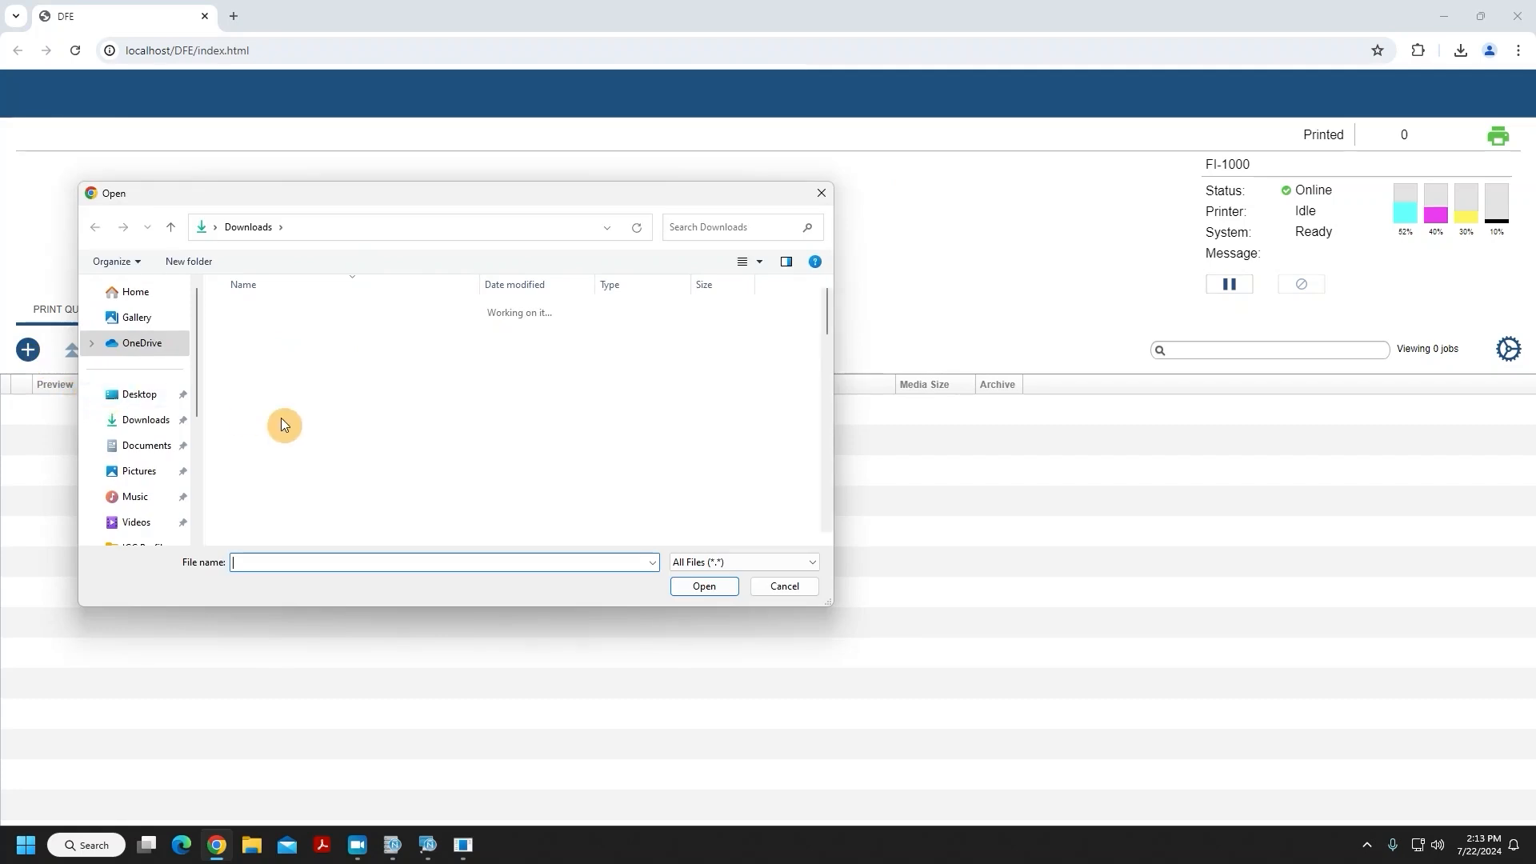
left_click_drag(427, 195, 761, 208)
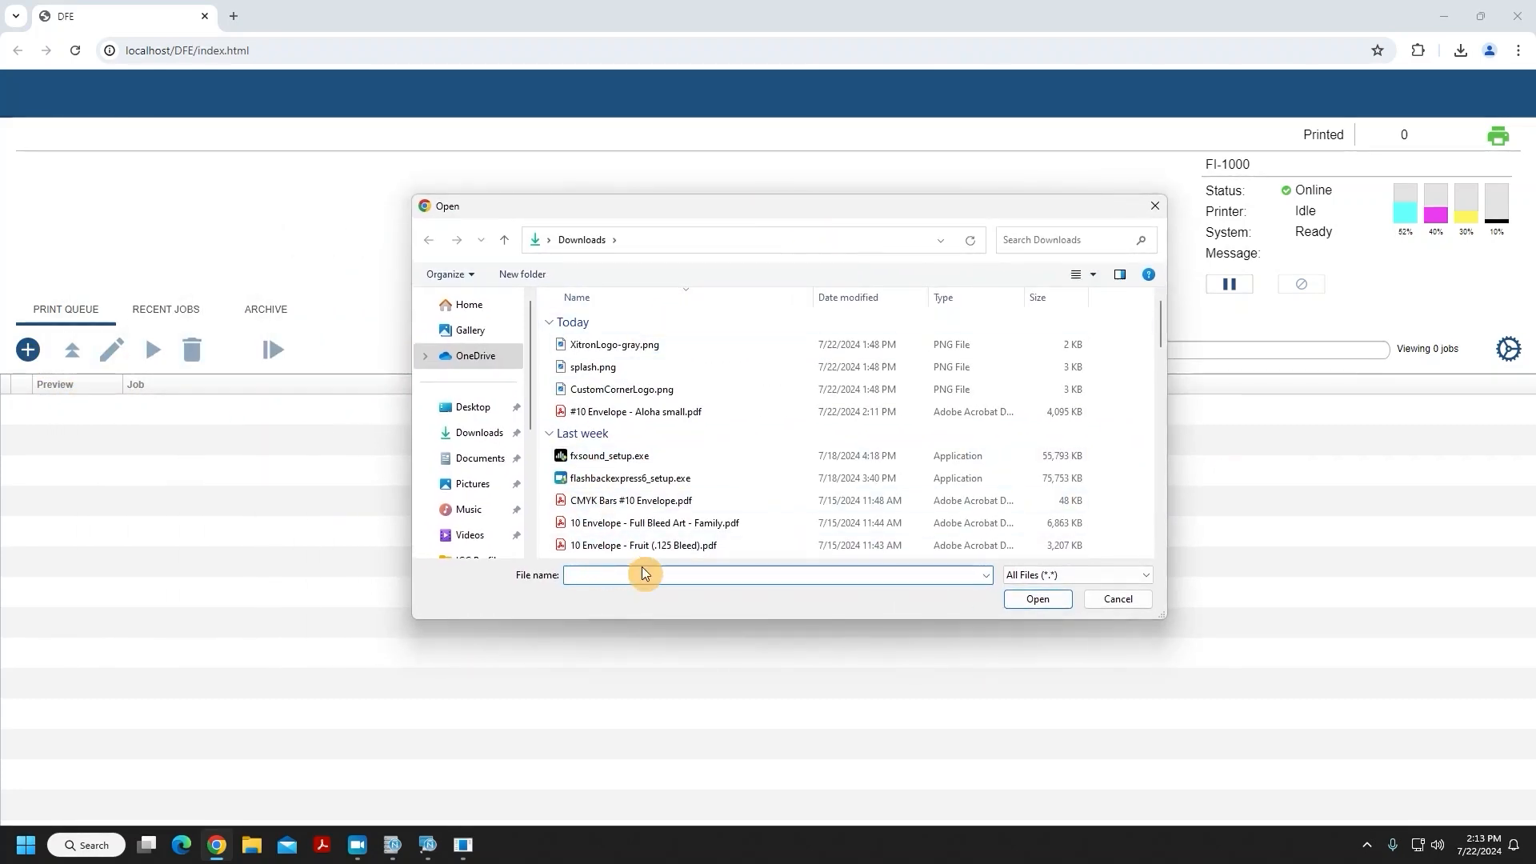
left_click(672, 412)
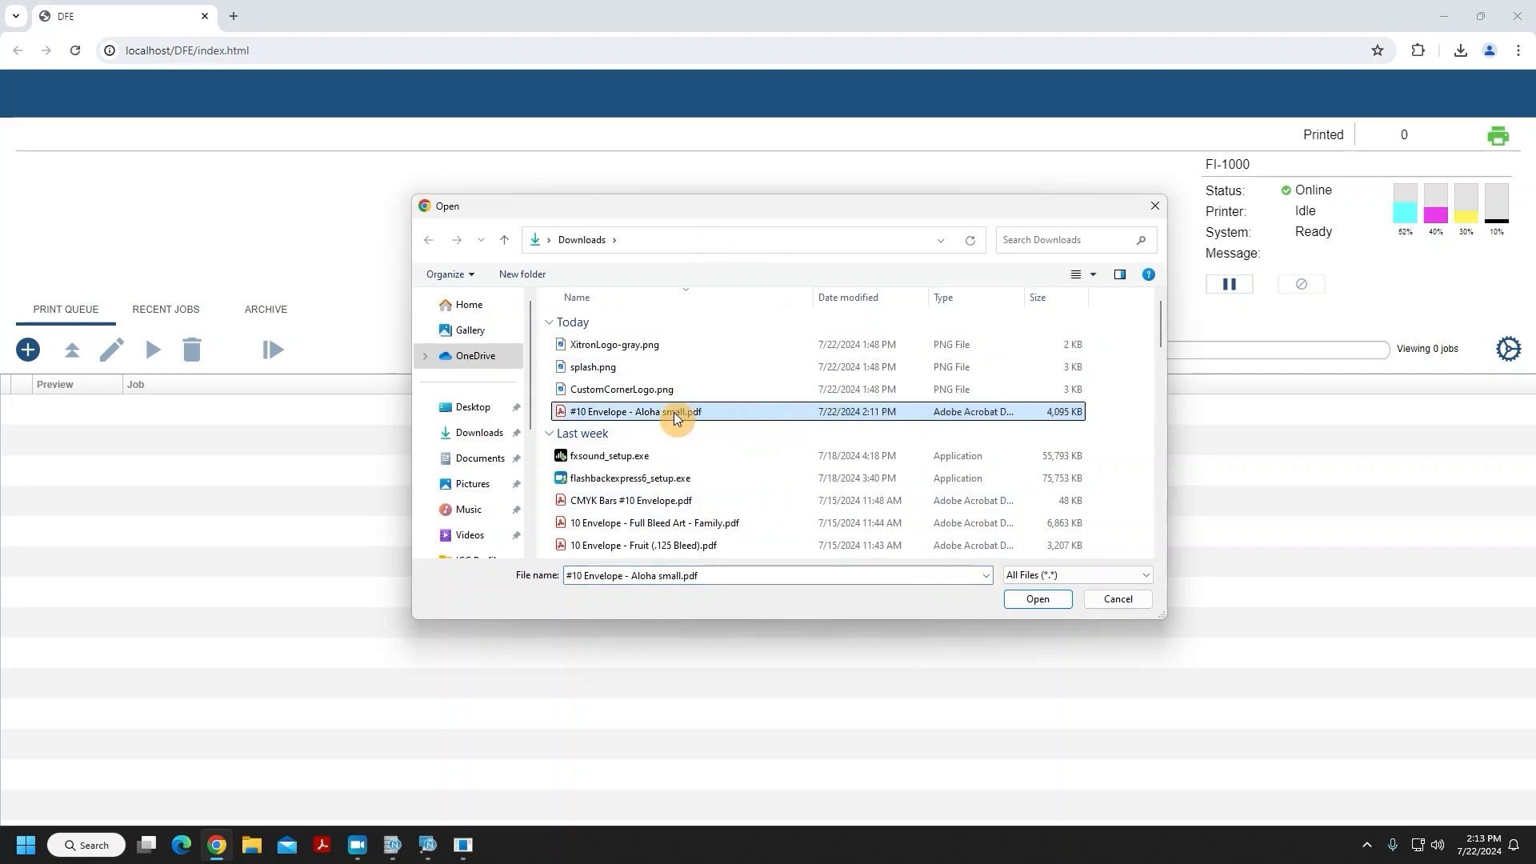
double_click(749, 411)
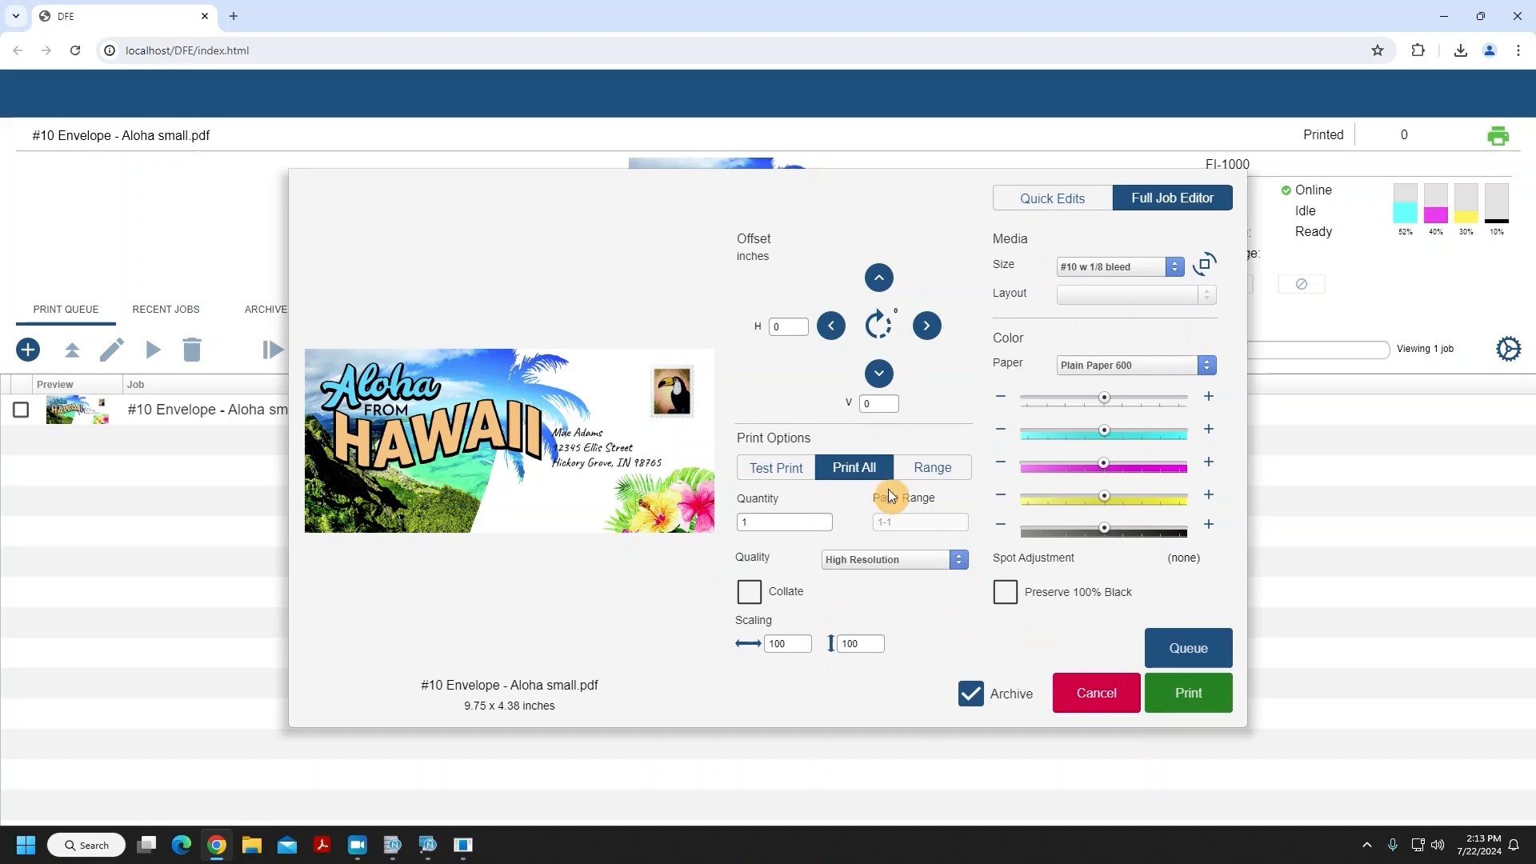
Step: Set the envelope job's media size to Original
left_click(1178, 265)
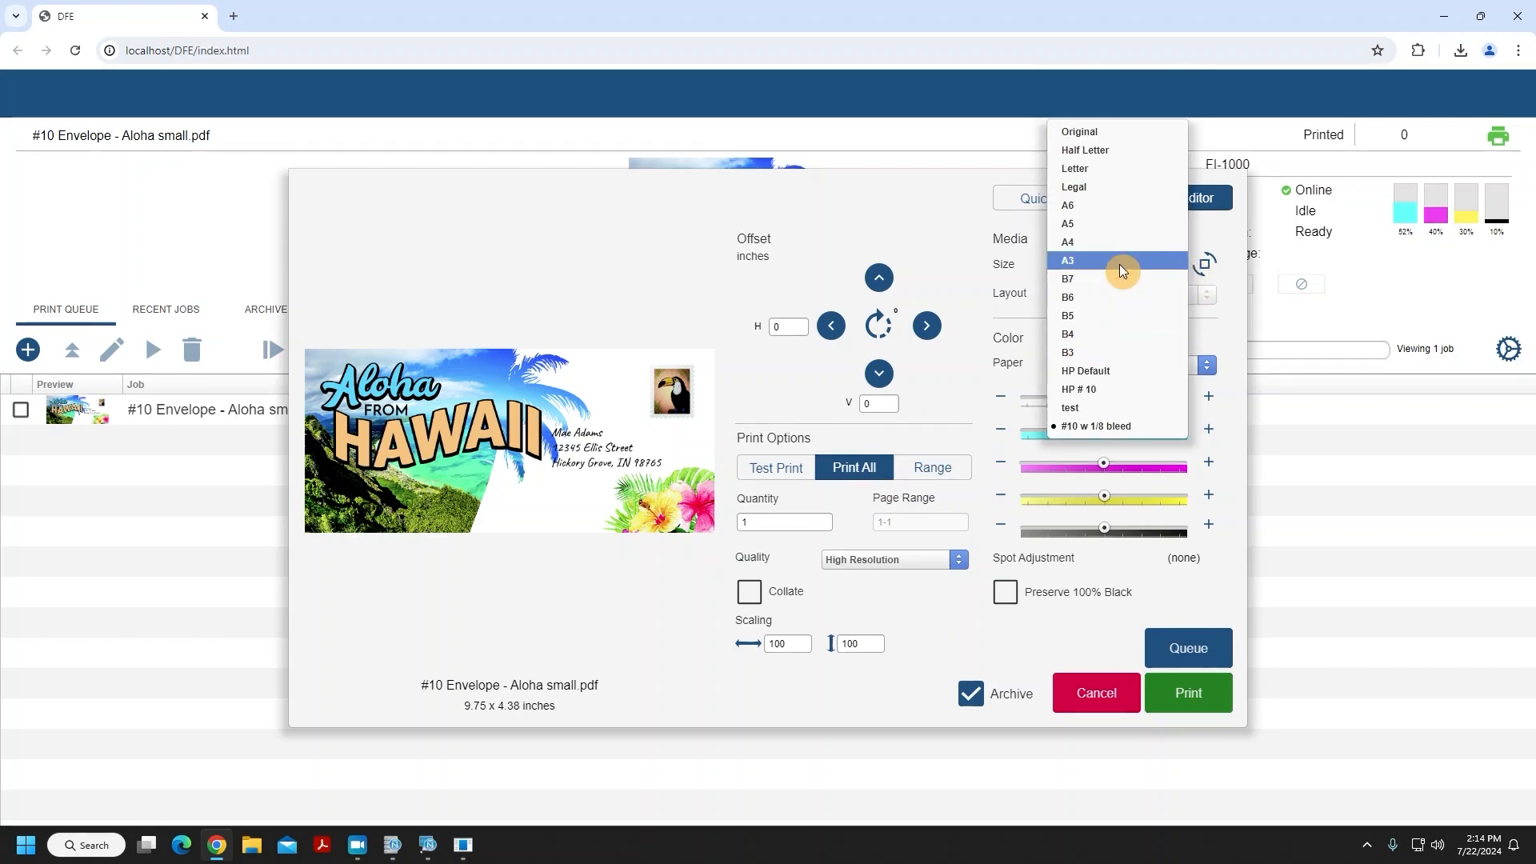
left_click(1109, 129)
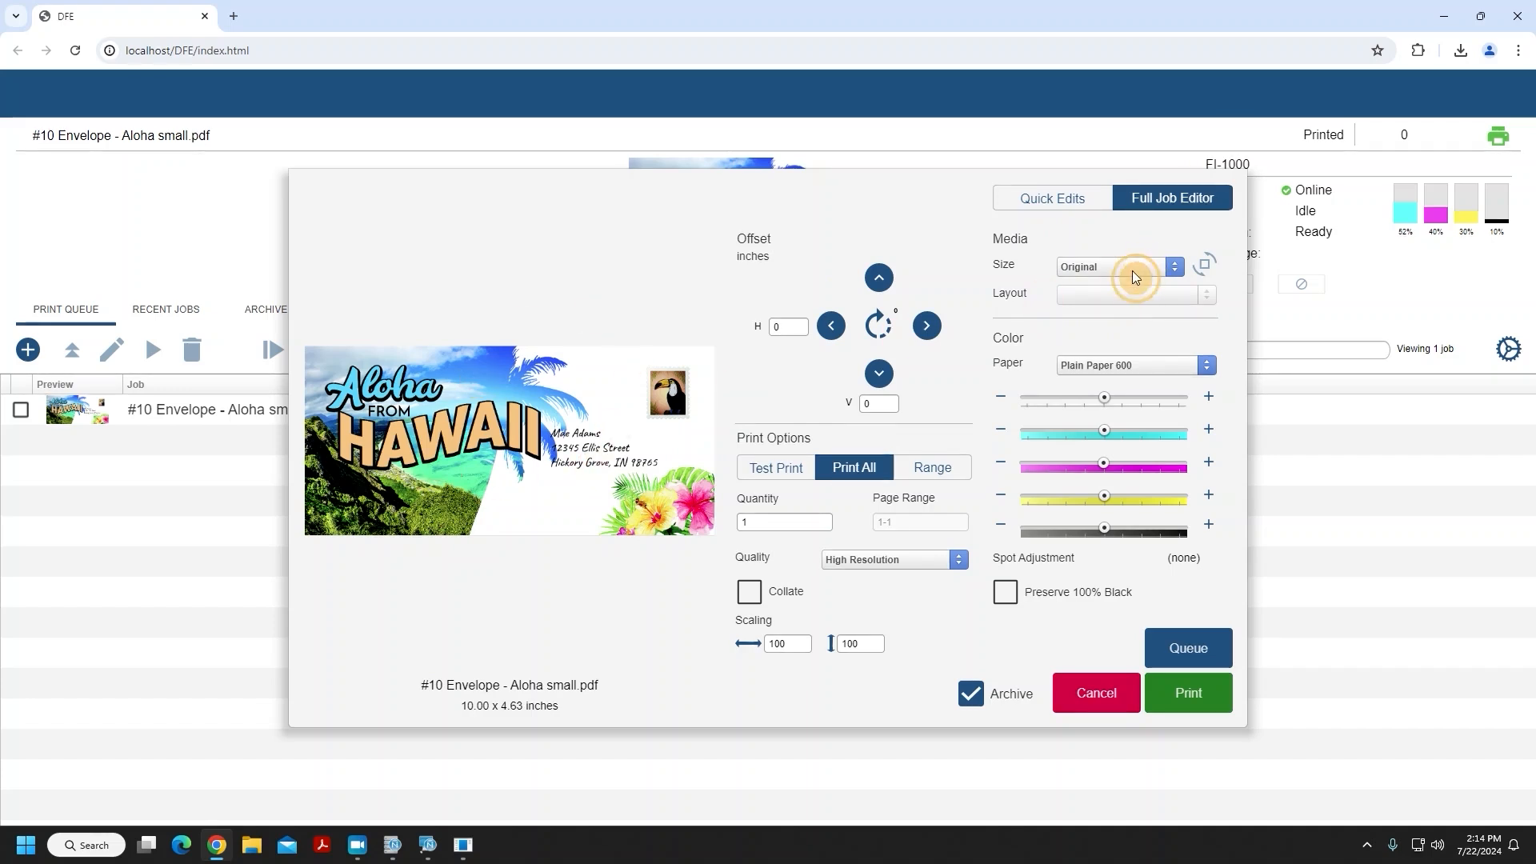
Step: Preview the envelope job on Half Letter media and return the media size to Original
left_click(1137, 274)
left_click(1109, 282)
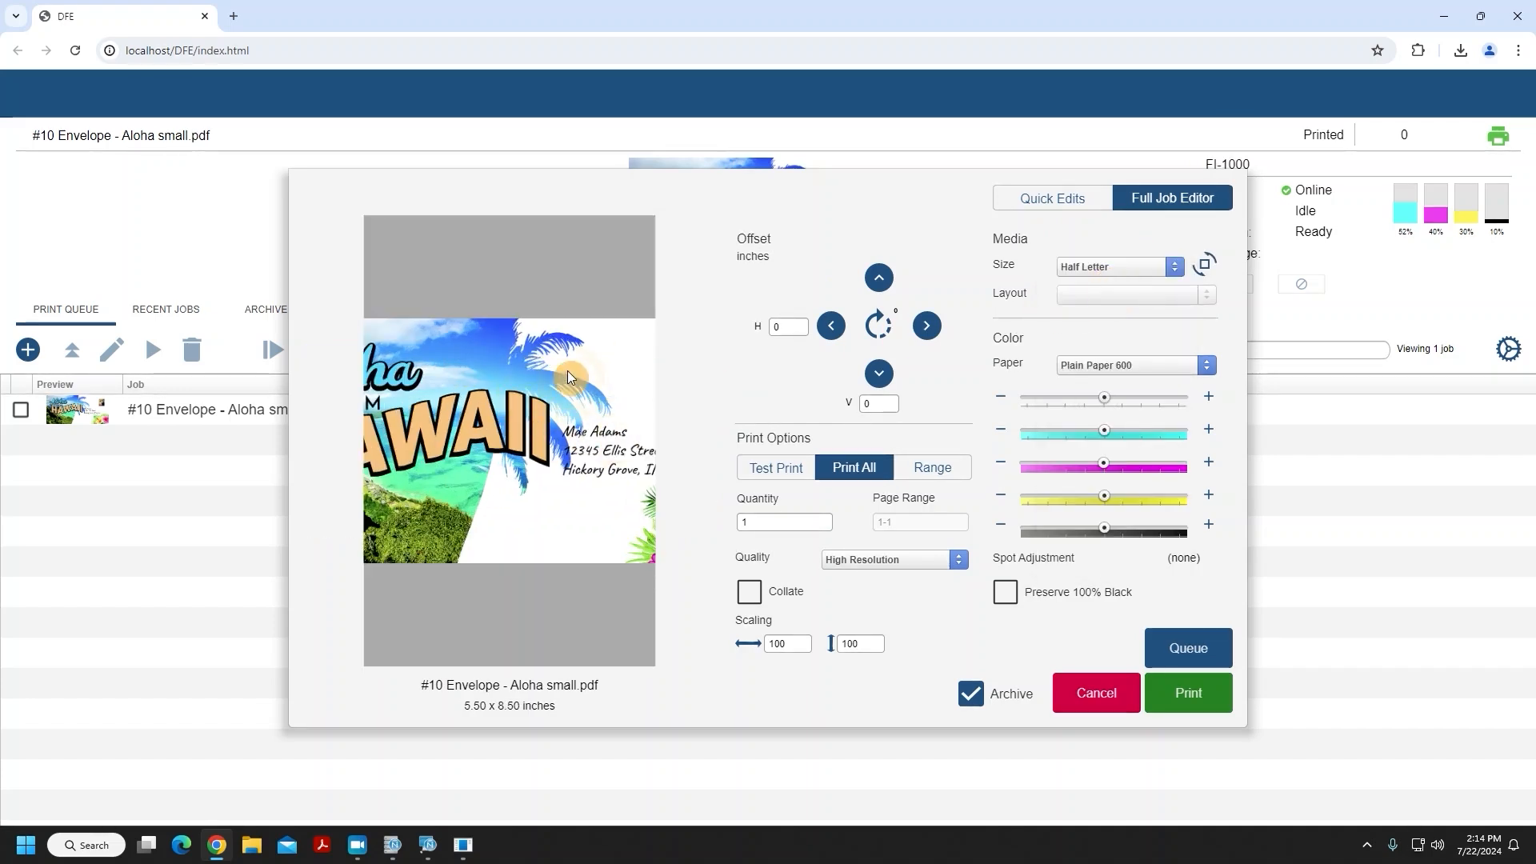
left_click(1053, 270)
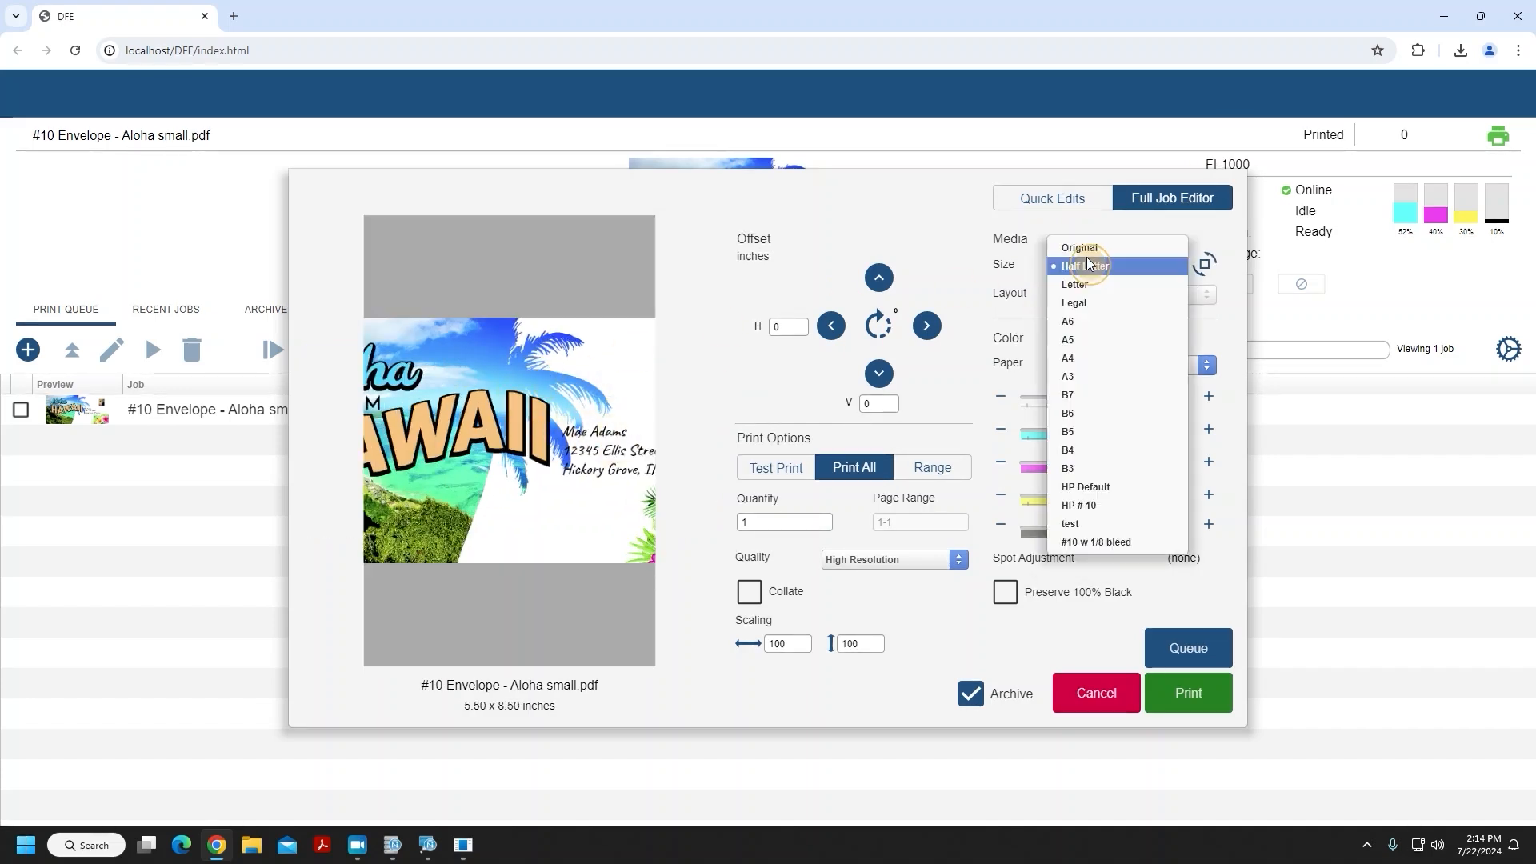
left_click(1136, 248)
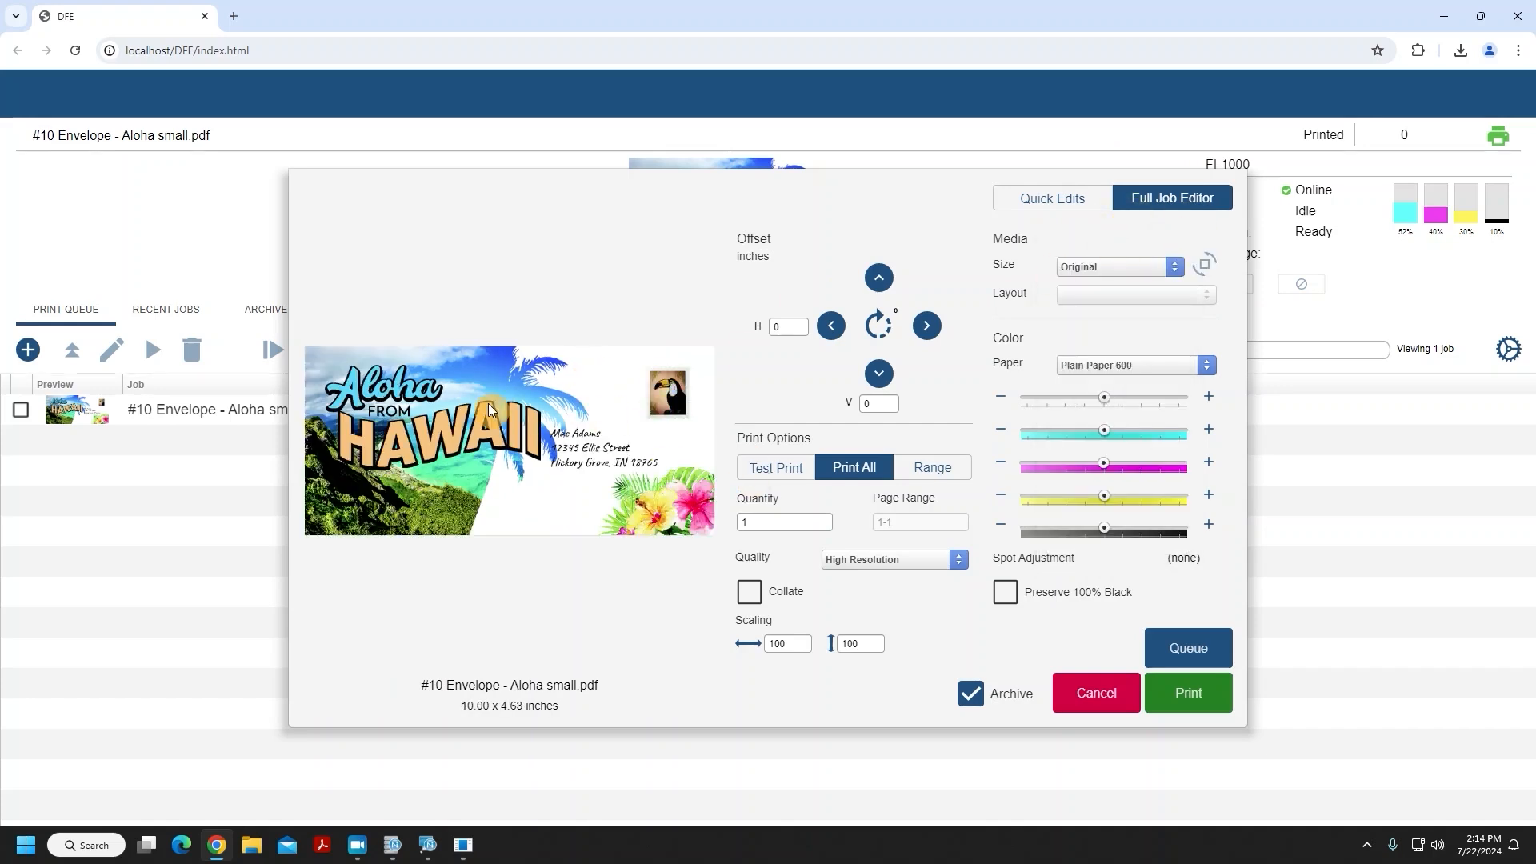
left_click(1151, 276)
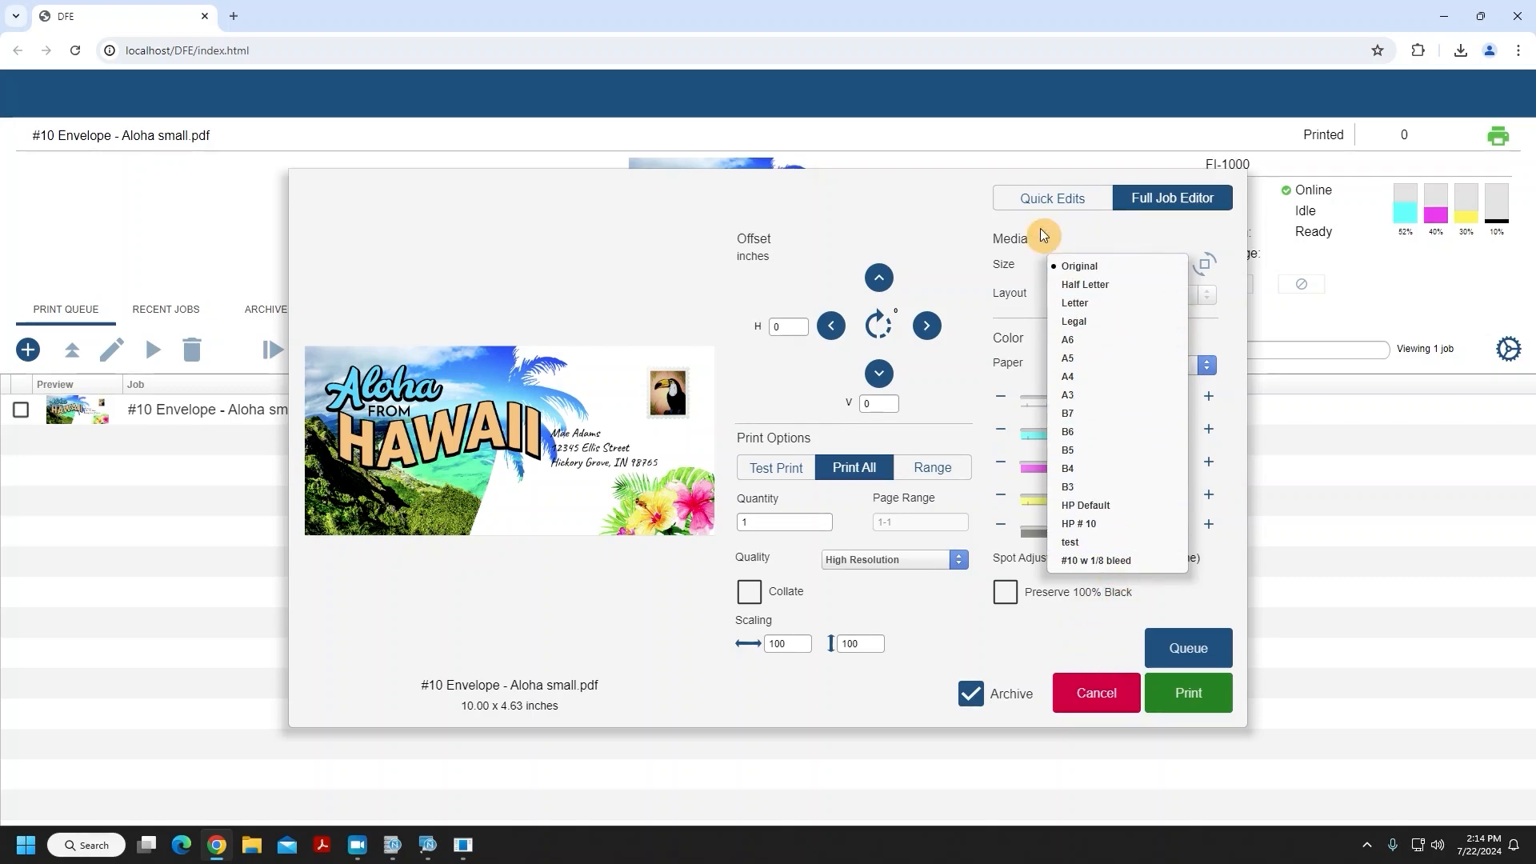
left_click(1067, 237)
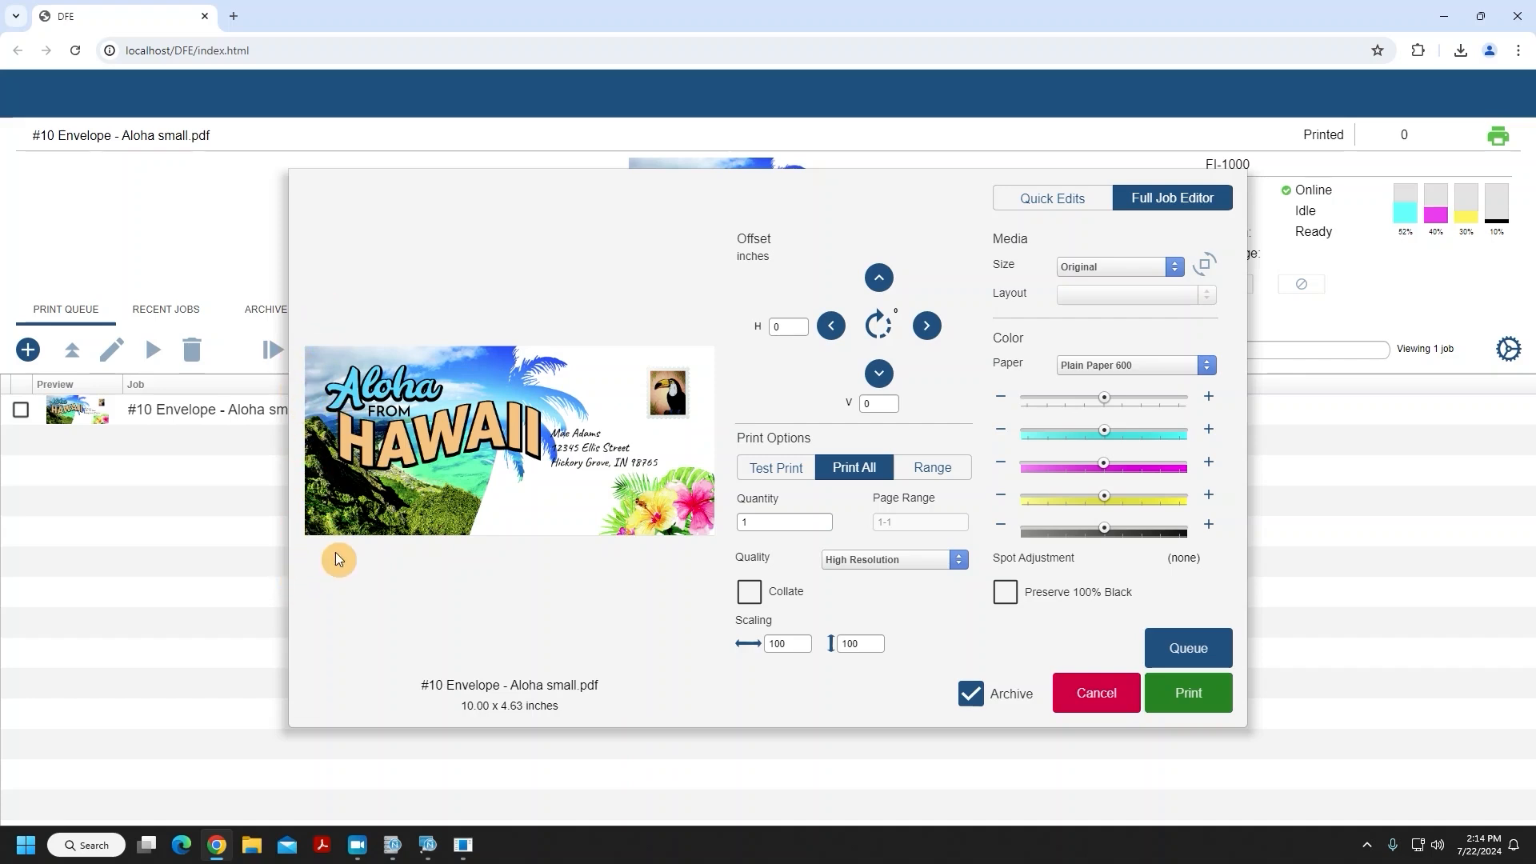
Step: Rotate the envelope artwork to 270 degrees
left_click(883, 328)
left_click(884, 328)
left_click(881, 325)
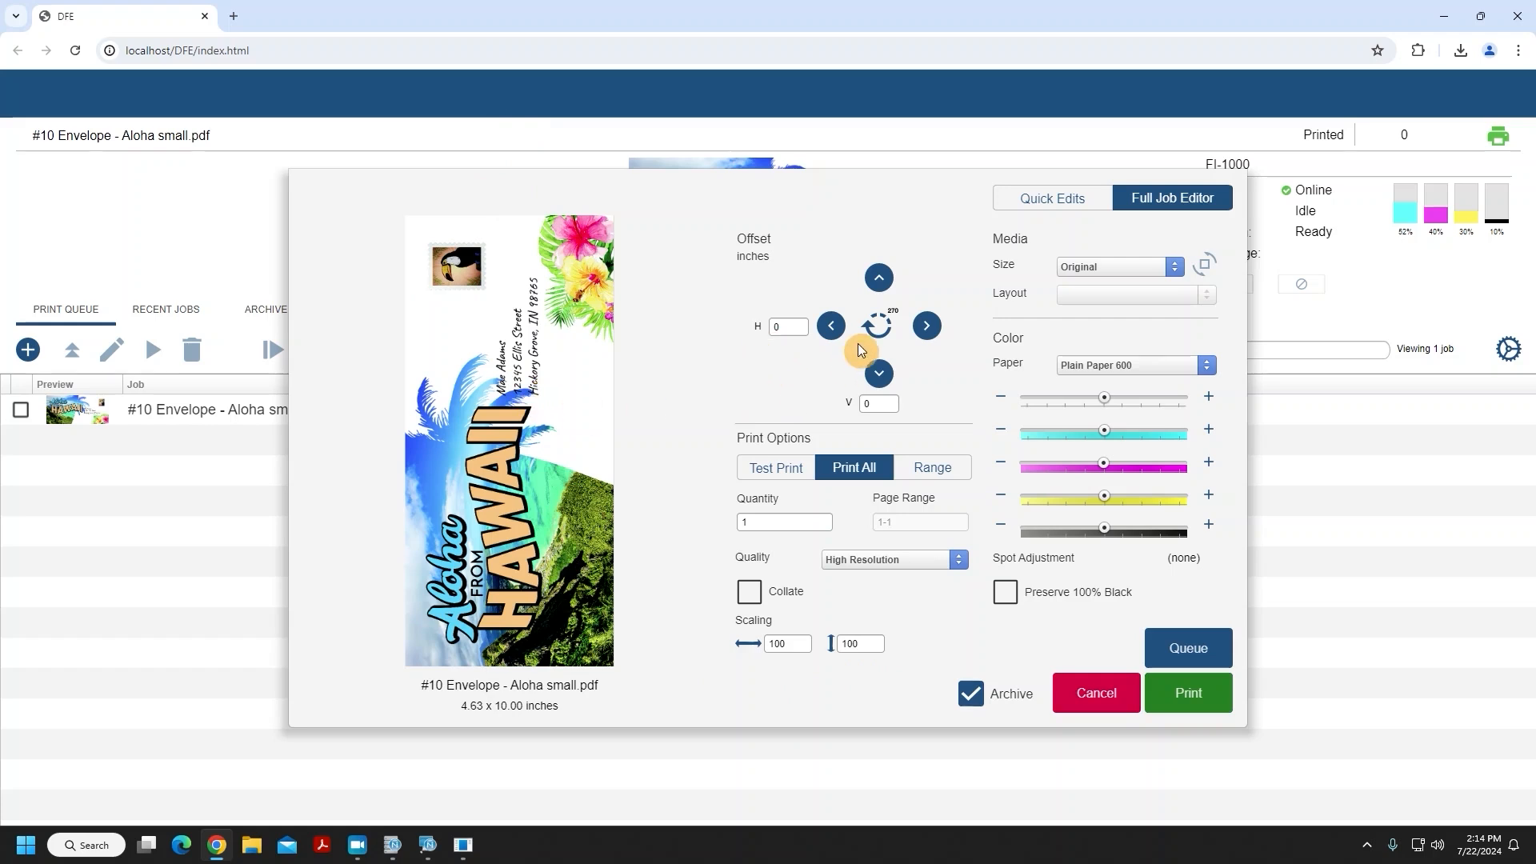
Step: Nudge the artwork offset left and right, then up and down, ending back at zero offset
left_click(832, 328)
left_click(832, 328)
left_click(928, 327)
left_click(928, 327)
left_click(878, 280)
left_click(884, 378)
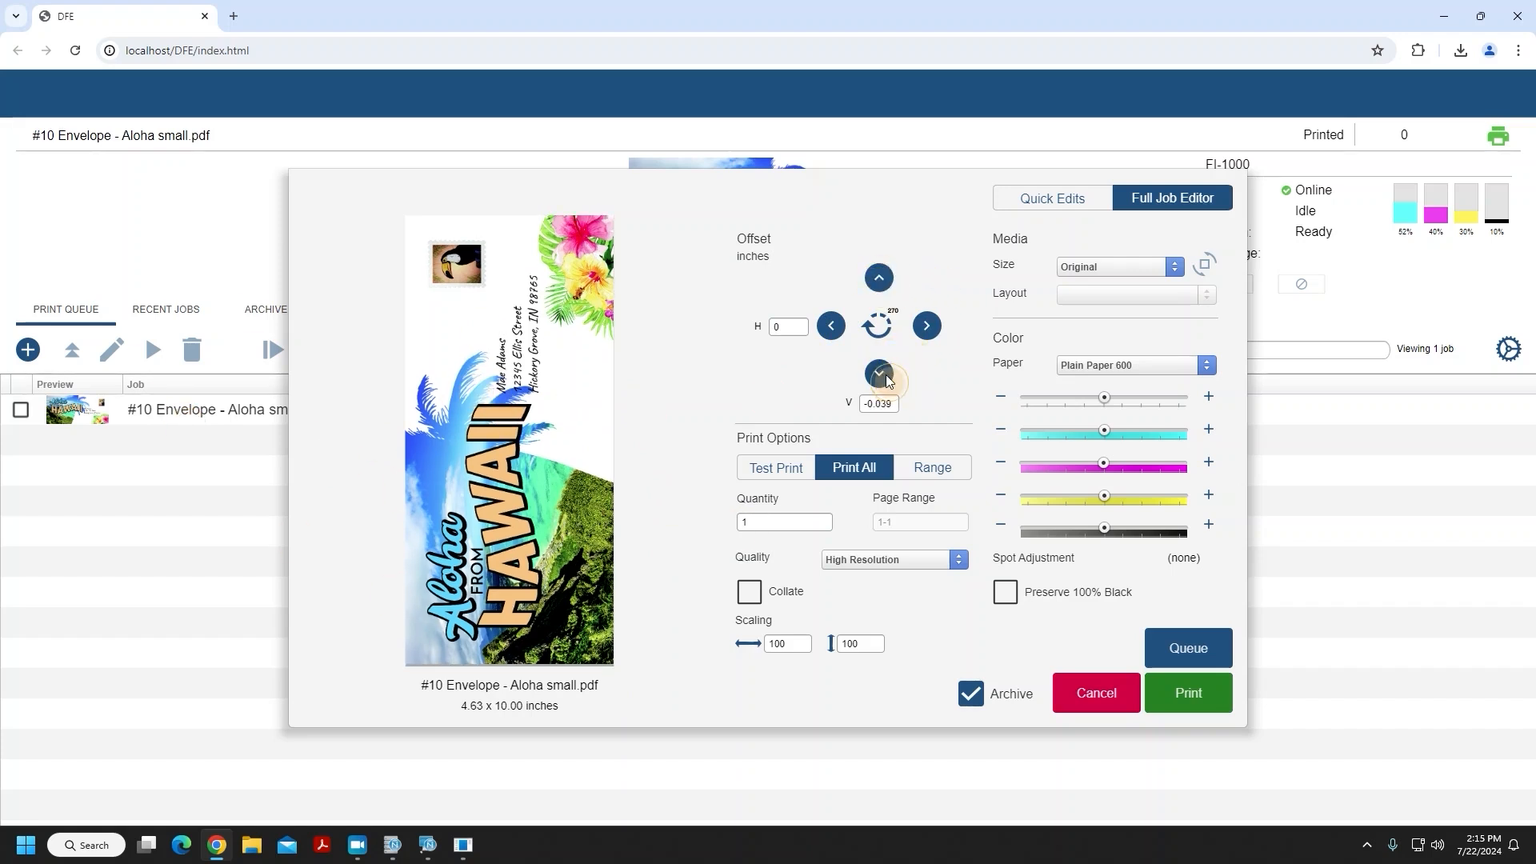
Step: Set the artwork's horizontal offset to 0.125 inches
left_click(792, 327)
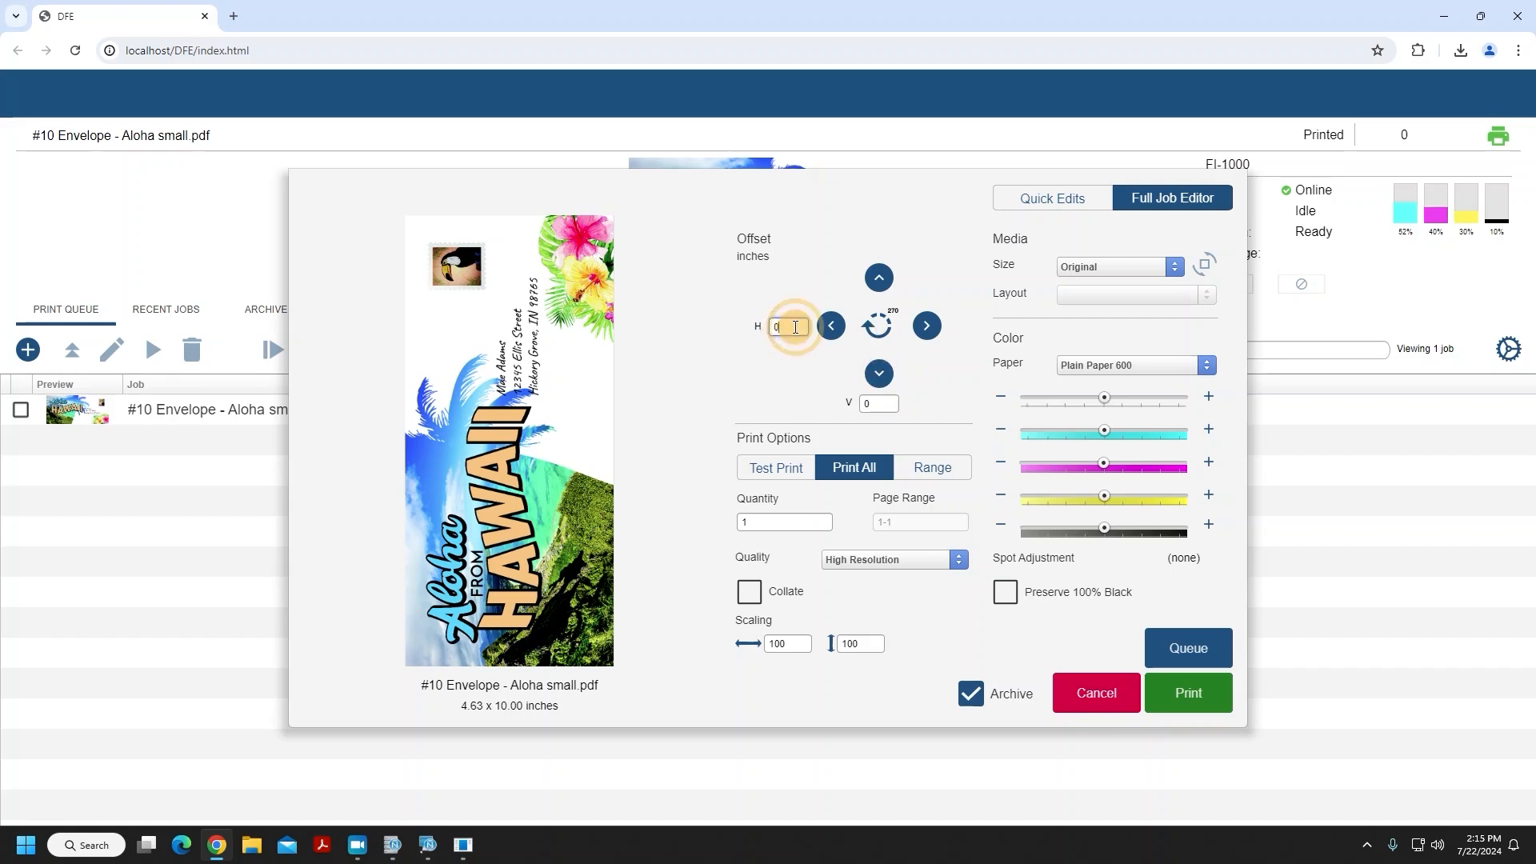
type(".125")
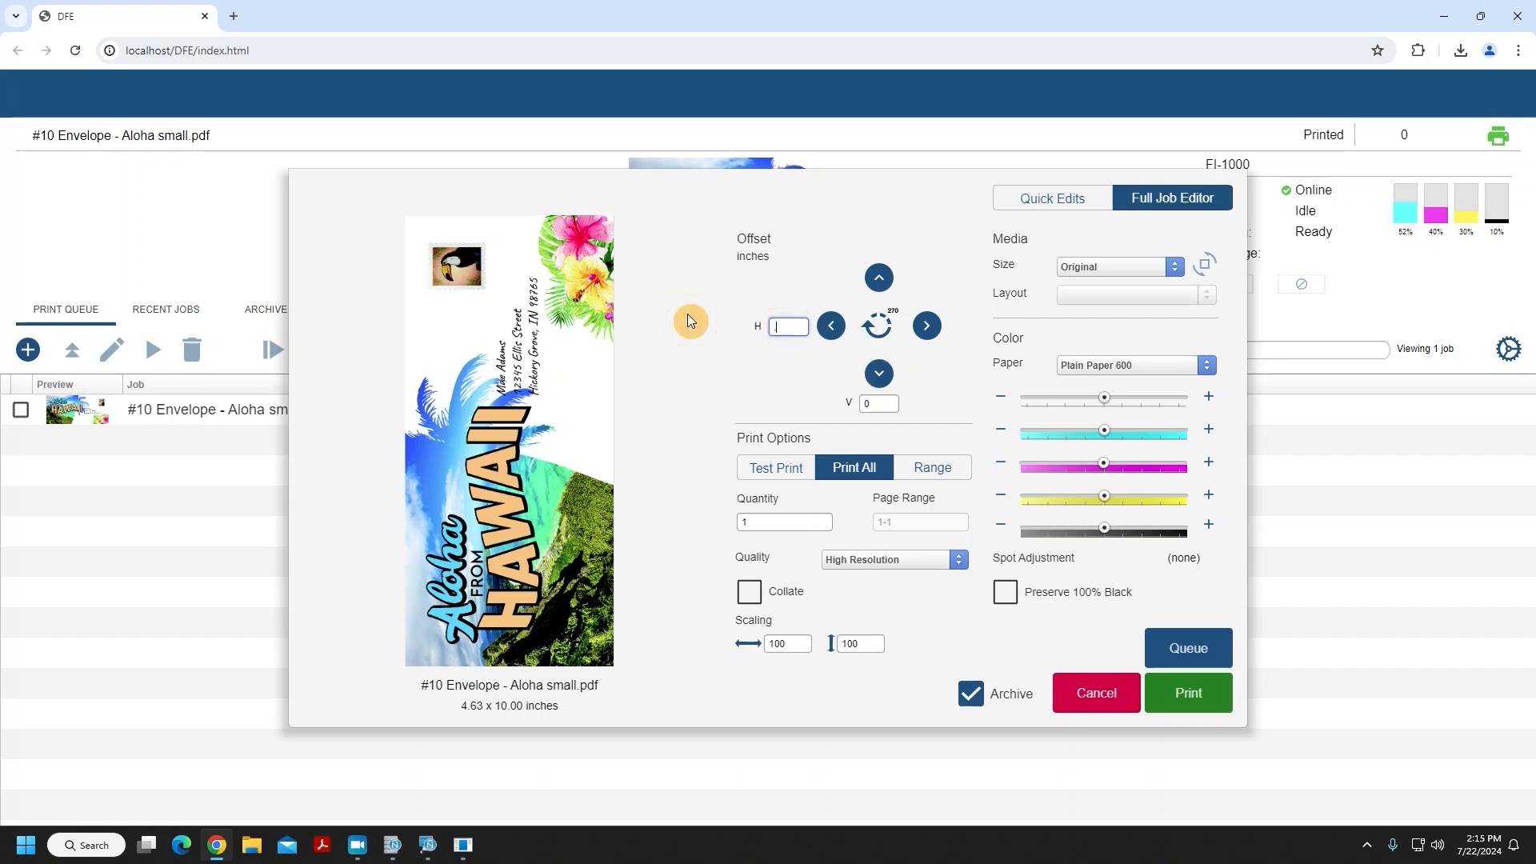
key("Tab")
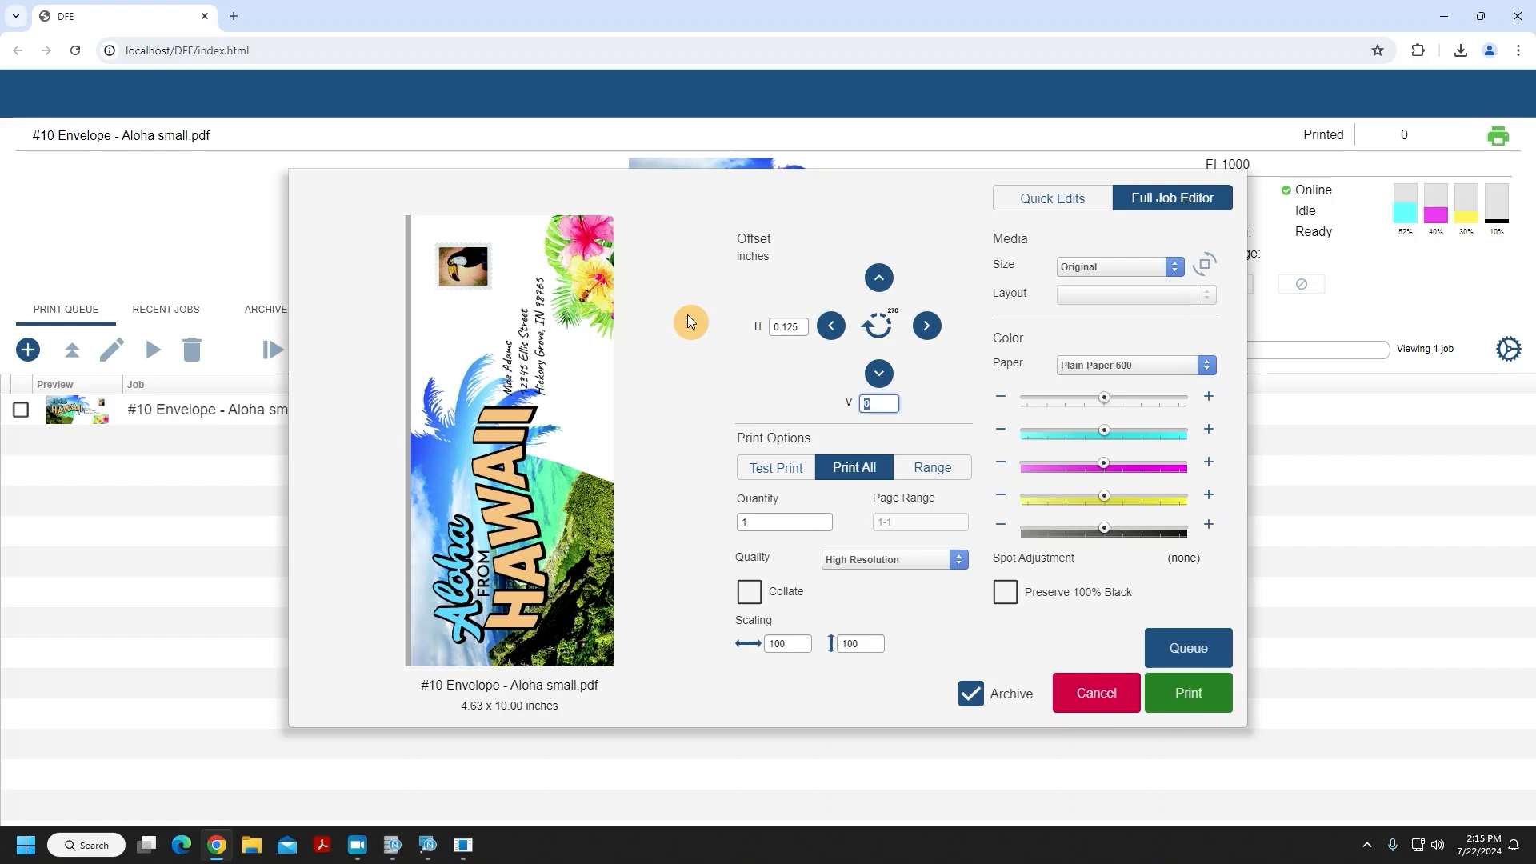
Step: Nudge the artwork left in small increments and reset its horizontal offset to 0
left_click(827, 328)
left_click(827, 328)
left_click(829, 326)
left_click(790, 325)
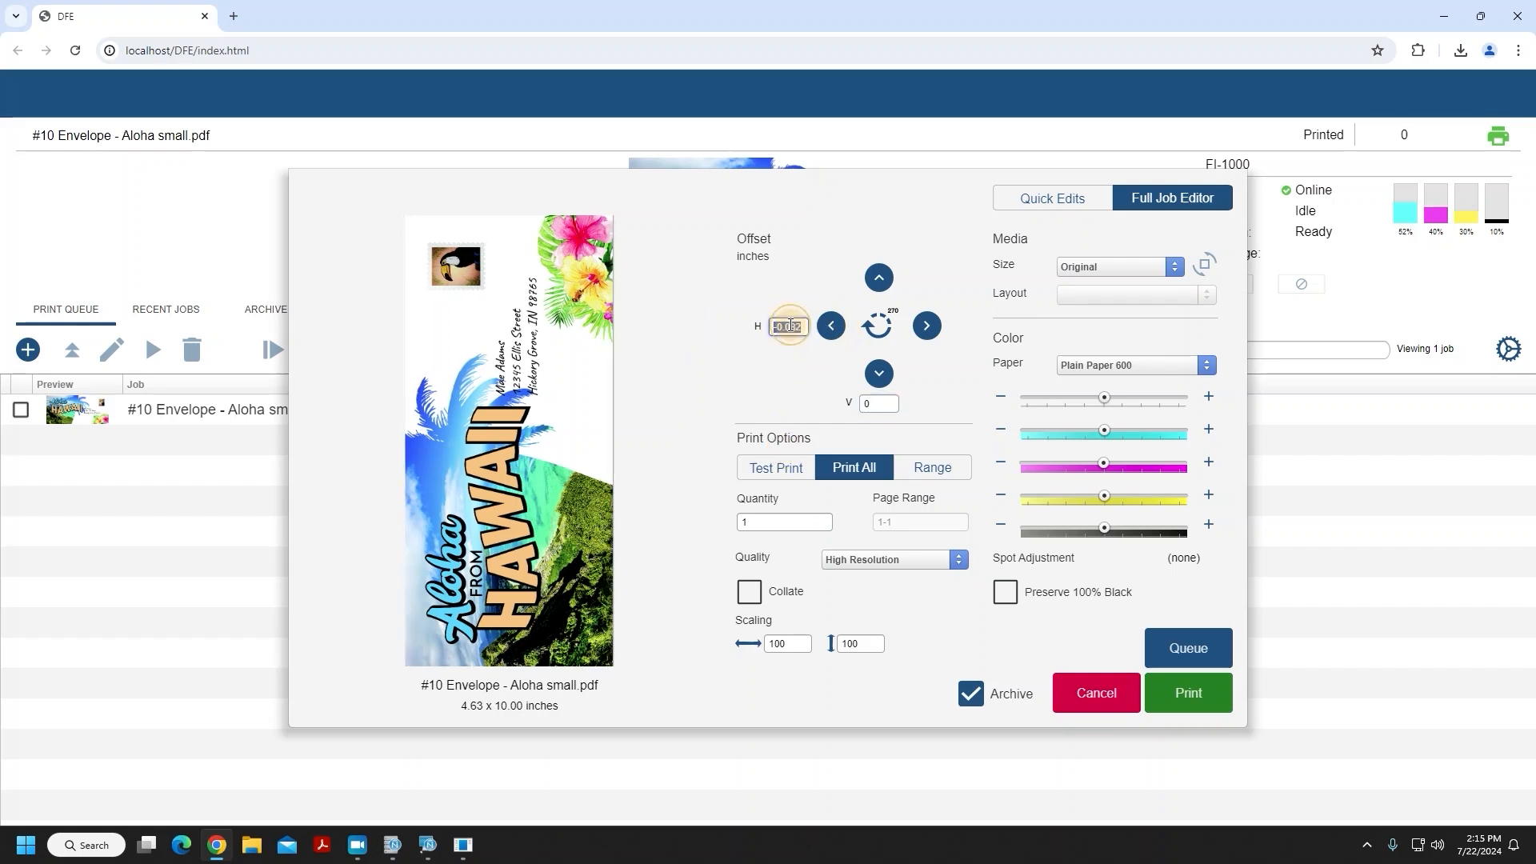
type("0")
key("Return")
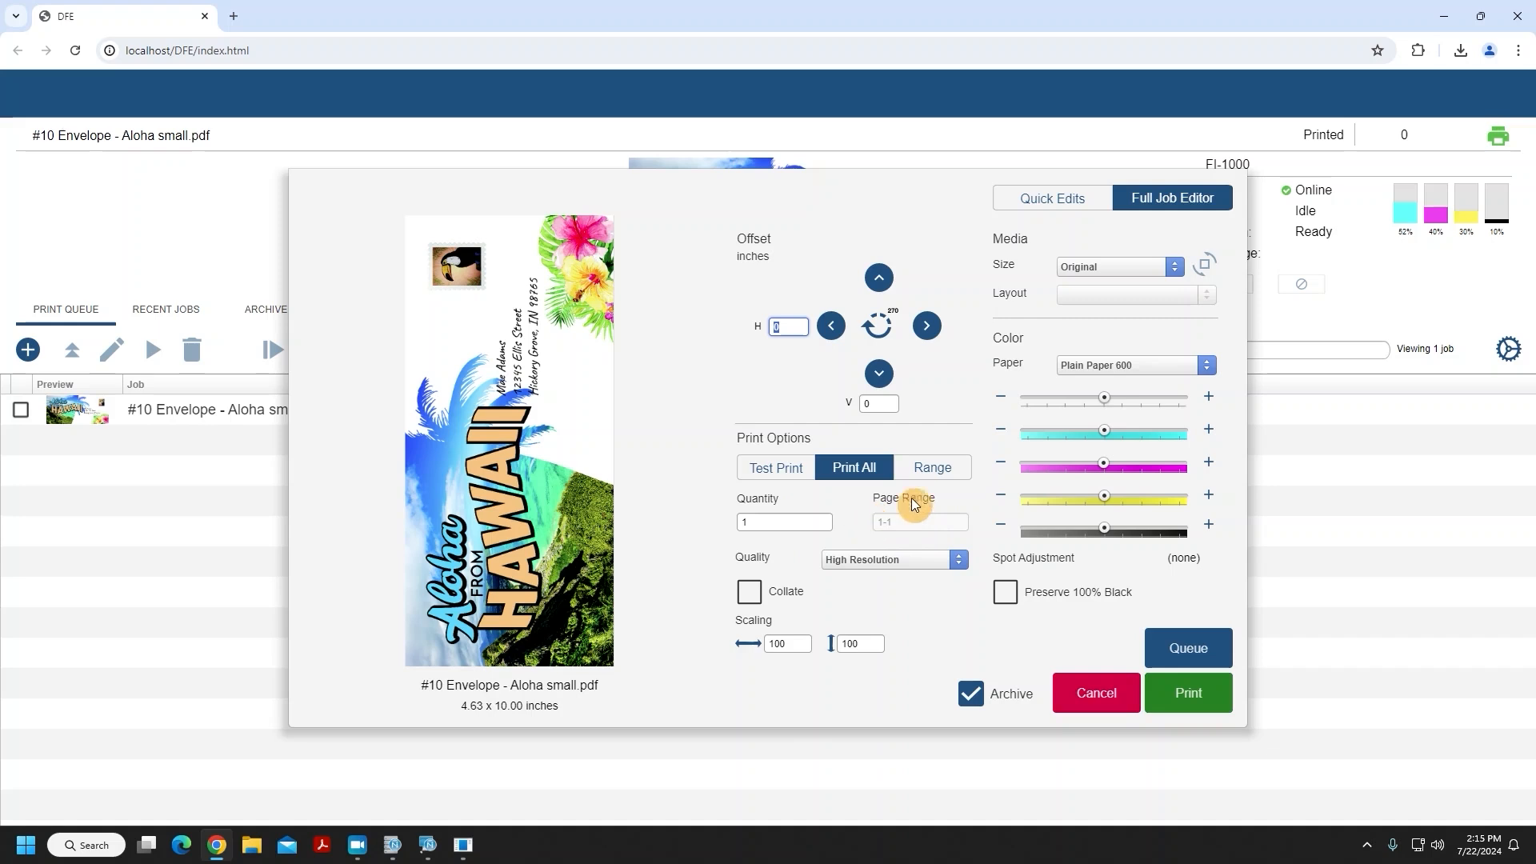
Step: Try printing by page range, return the job to Print All, and select its quantity
left_click(950, 472)
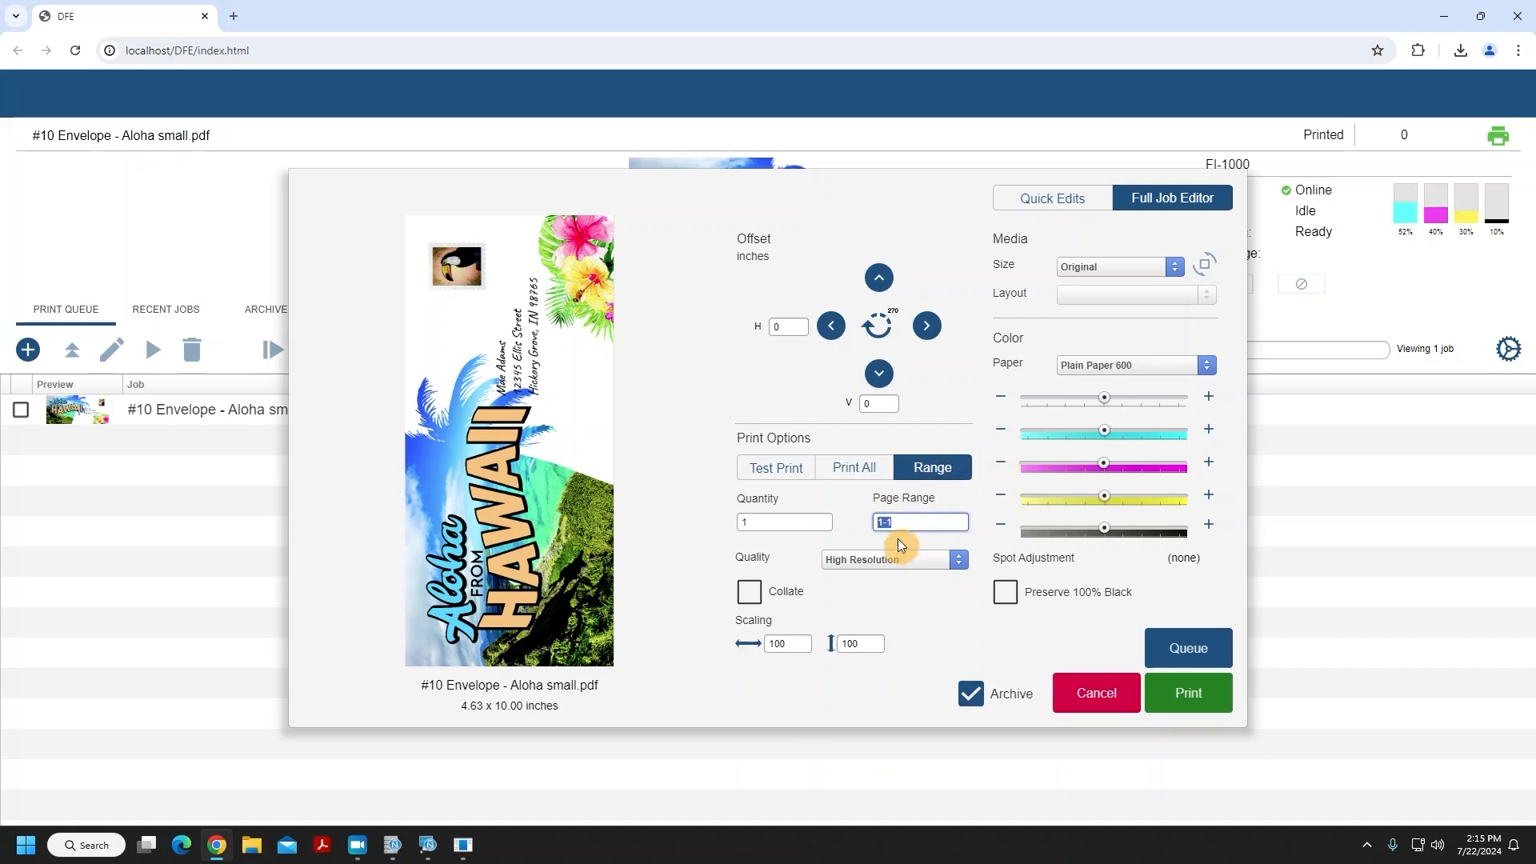
left_click(879, 520)
left_click(872, 469)
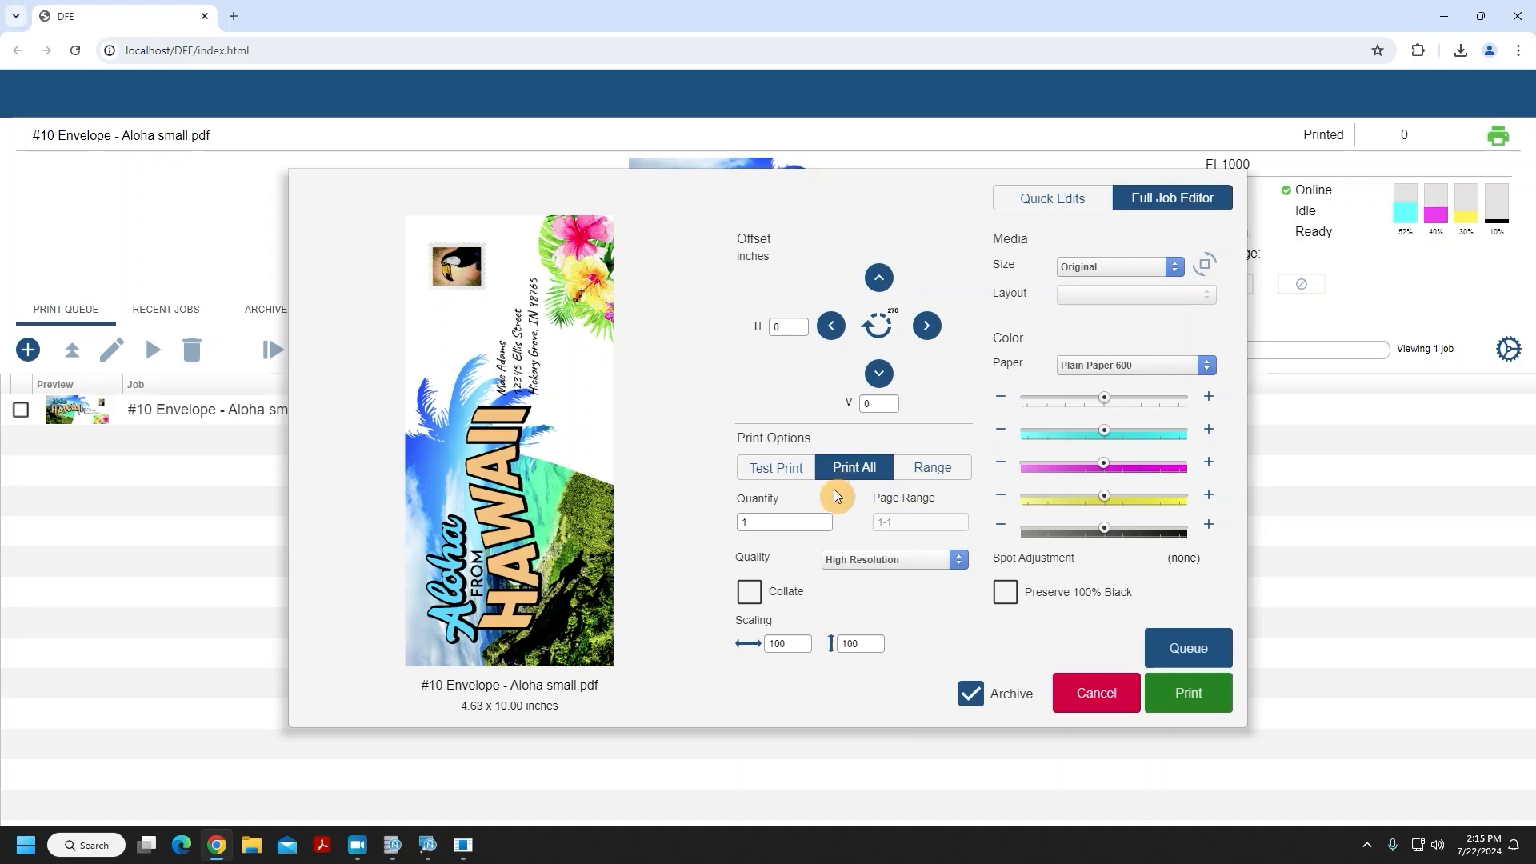
left_click(759, 520)
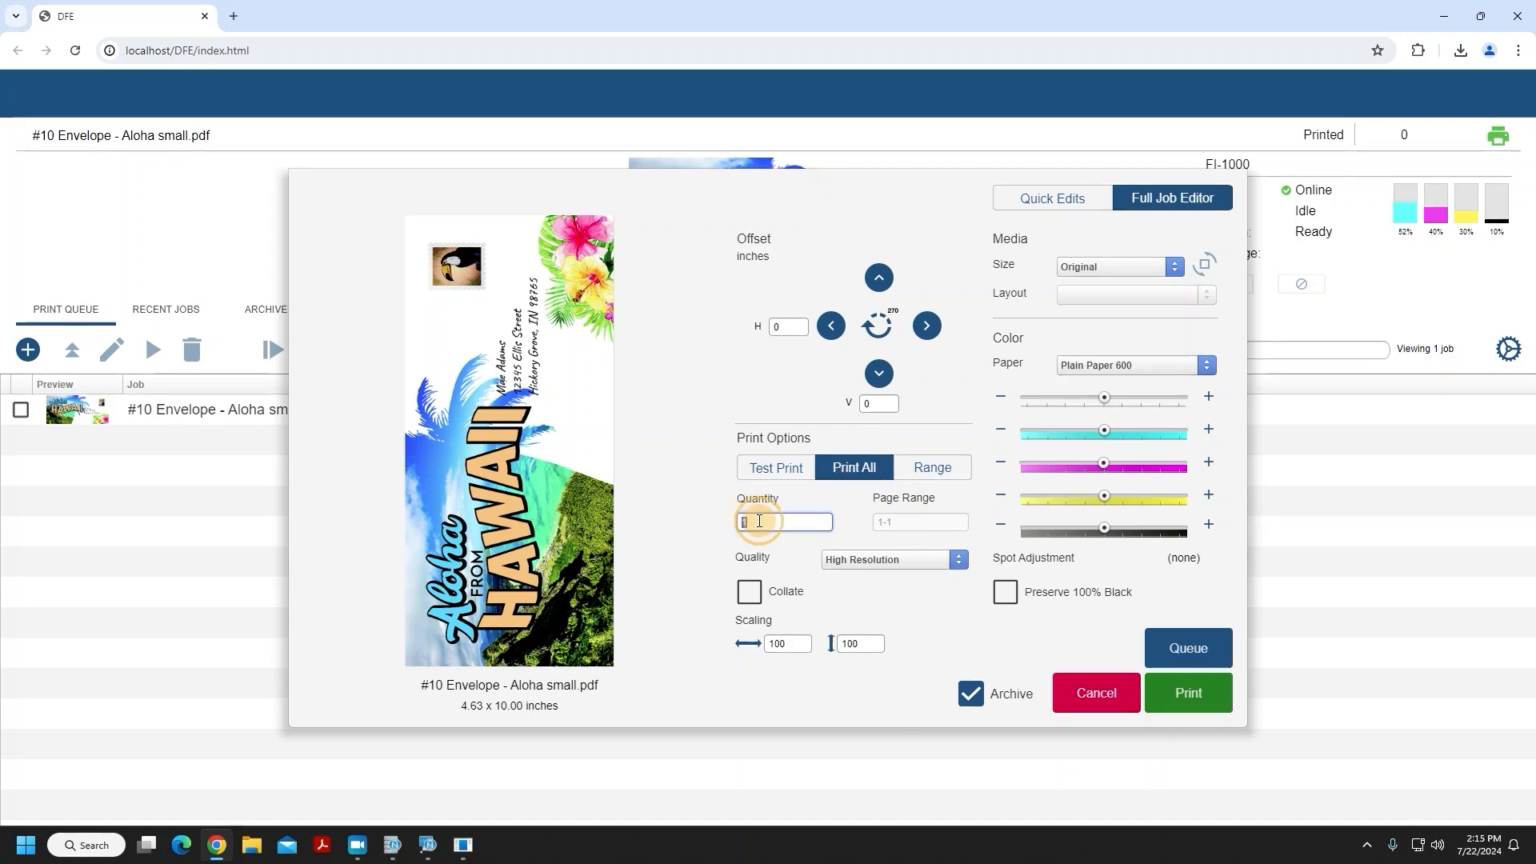
Step: Set the print quality to Production and the paper to Plain Paper 300
left_click(961, 560)
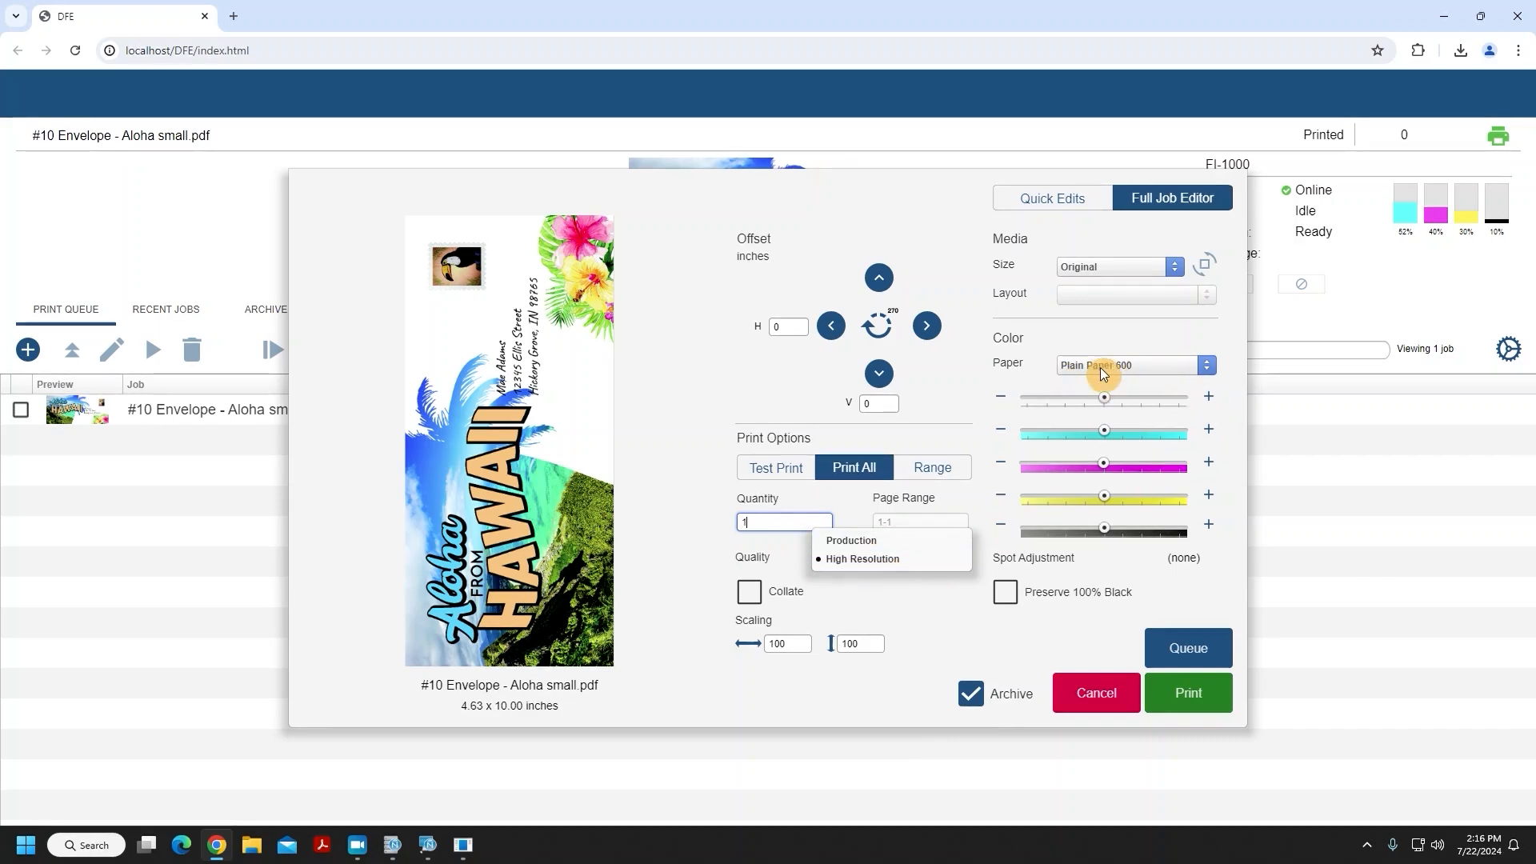
left_click(891, 541)
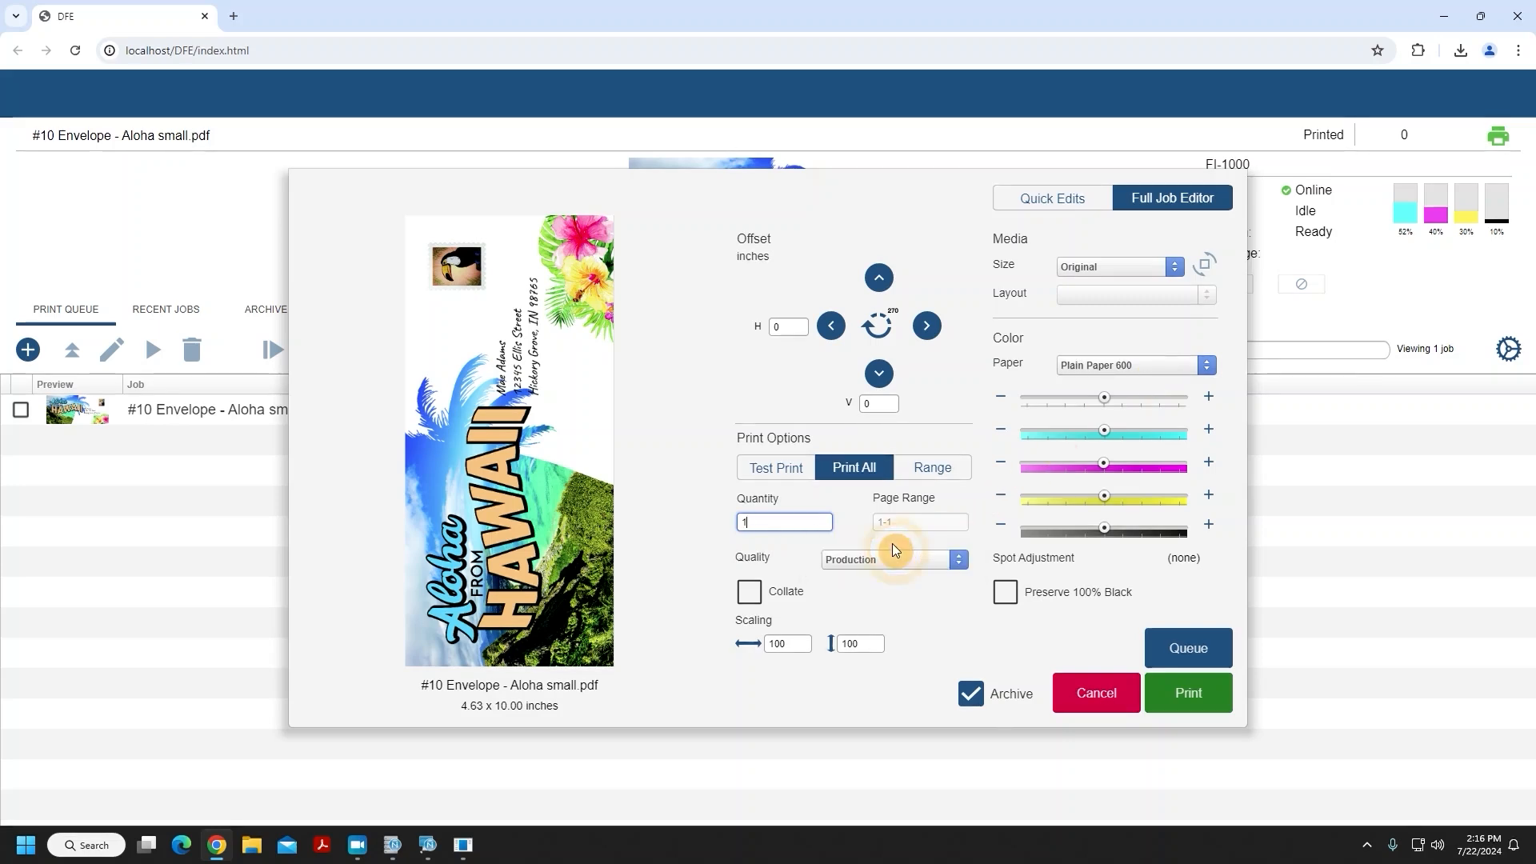
left_click(1172, 366)
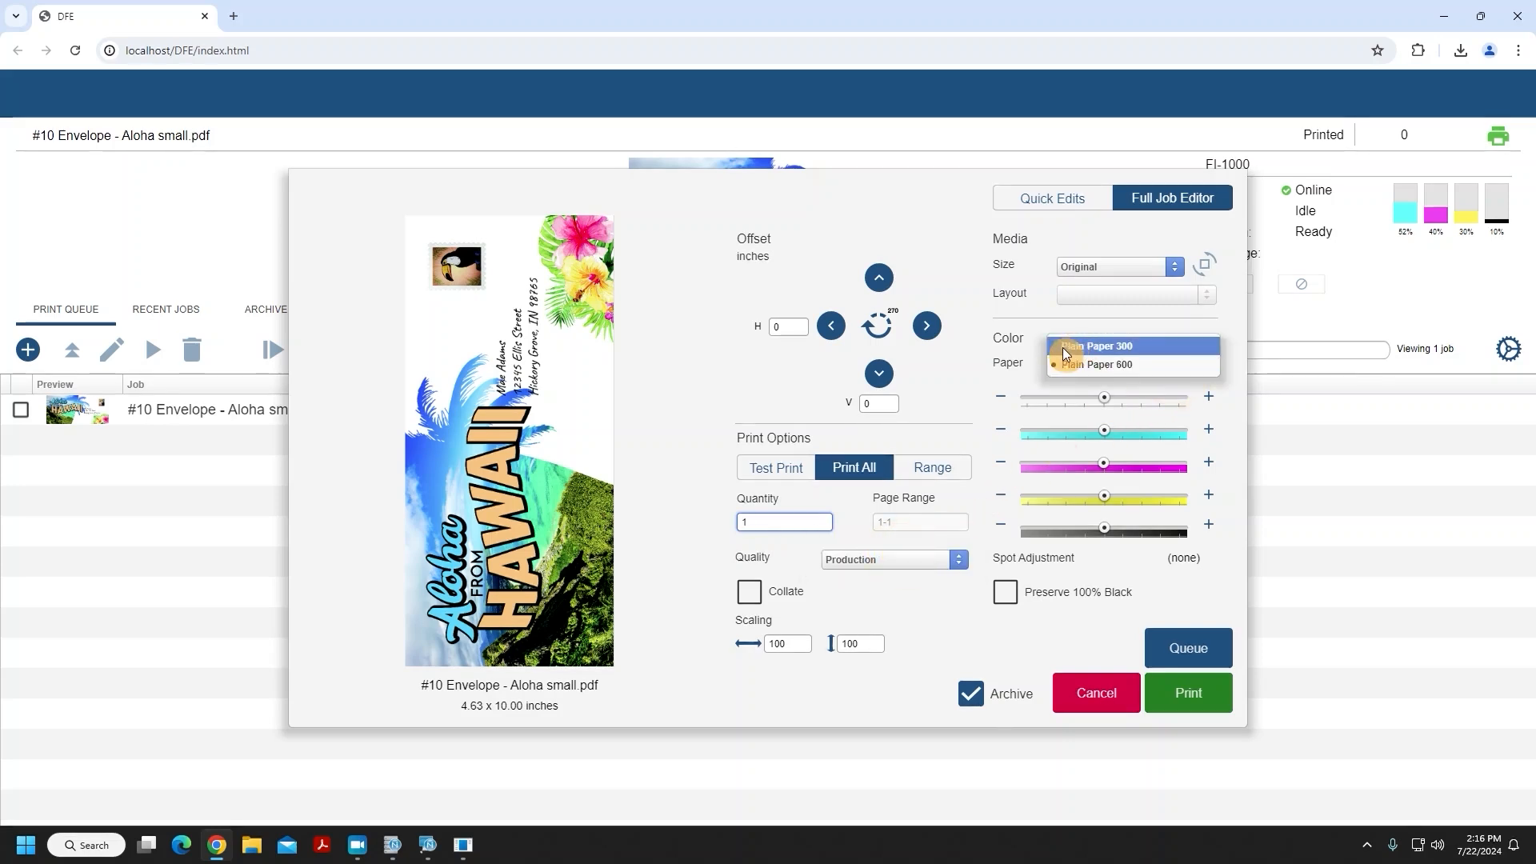
left_click(1164, 343)
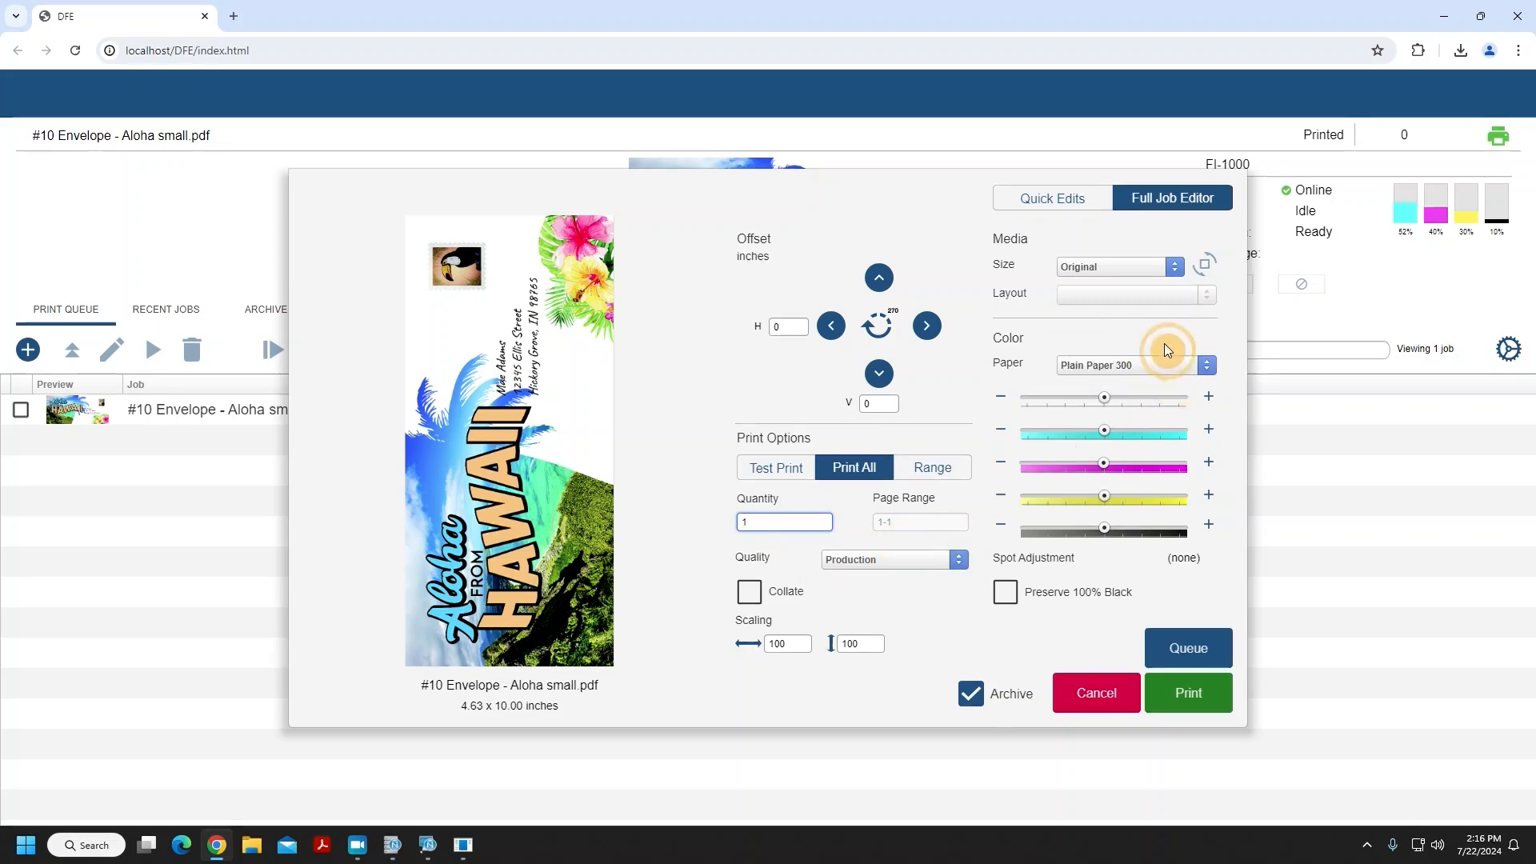
Step: Set the print quality to High Resolution and the paper to Plain Paper 600
left_click(858, 560)
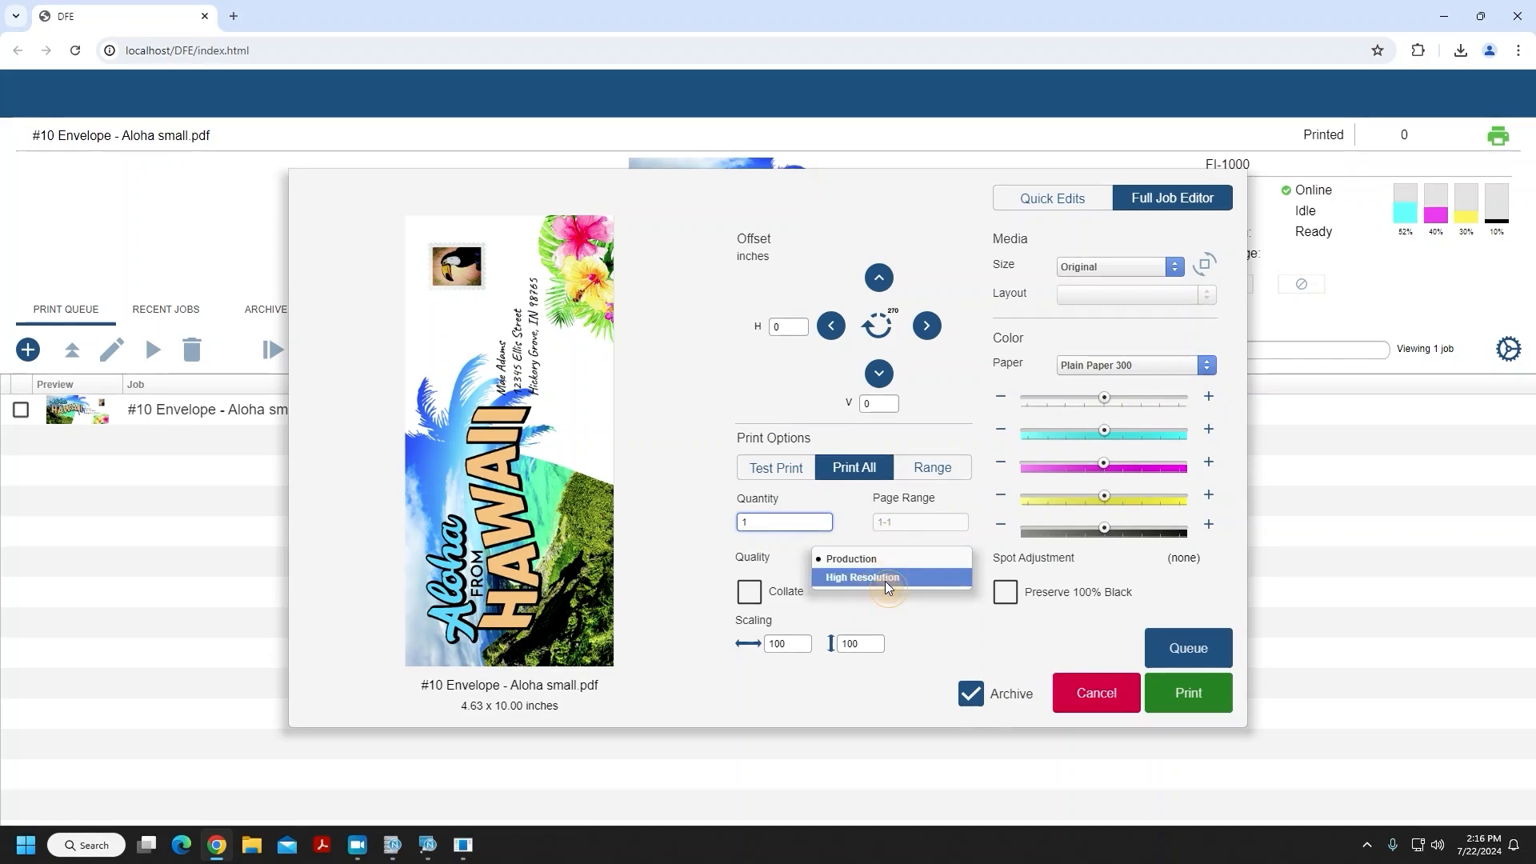
left_click(885, 580)
left_click(1110, 365)
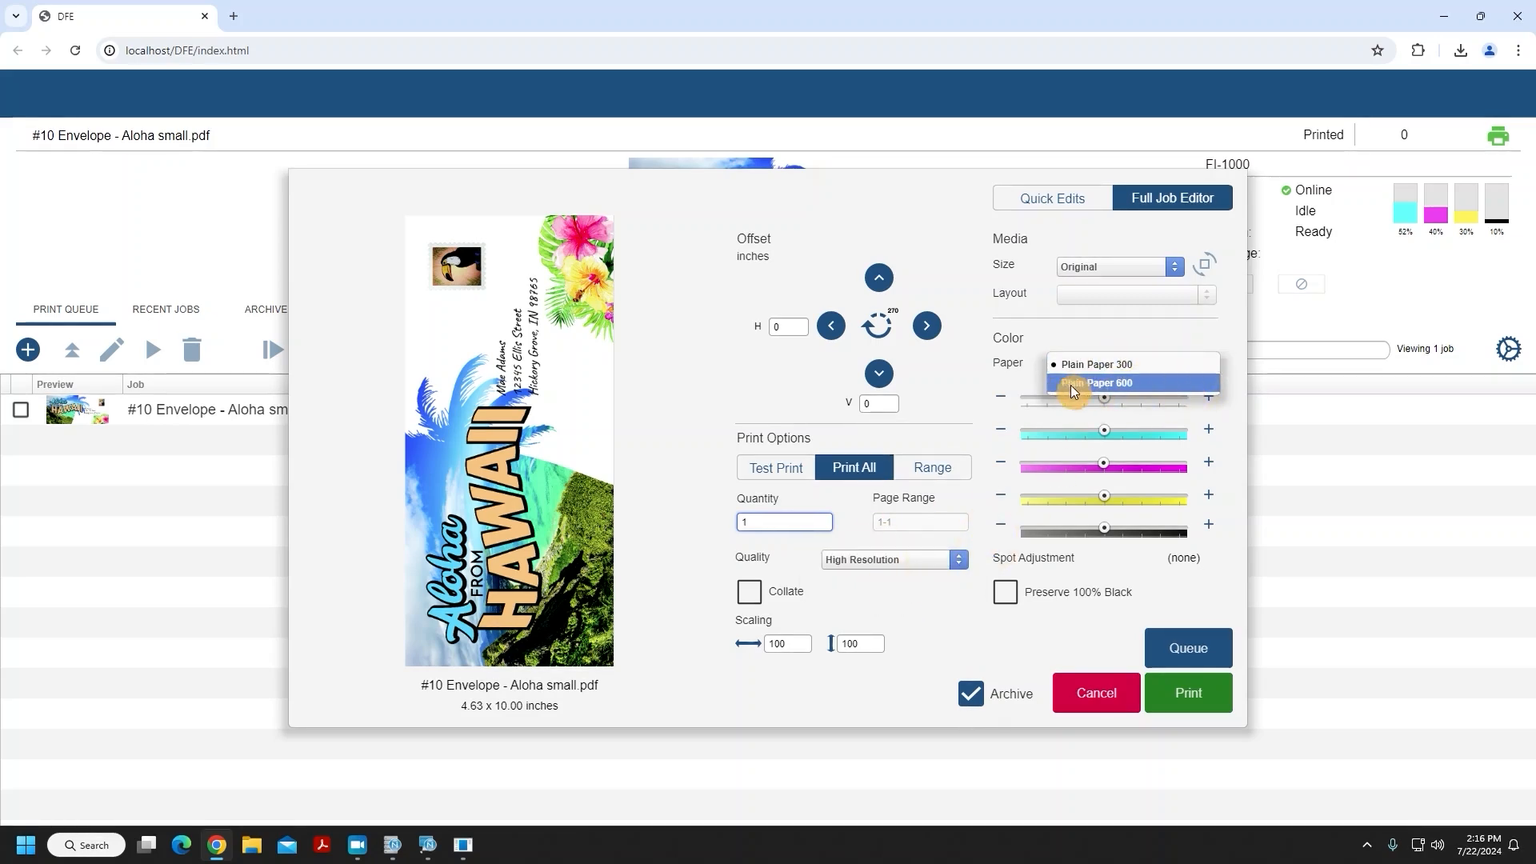
left_click(1164, 384)
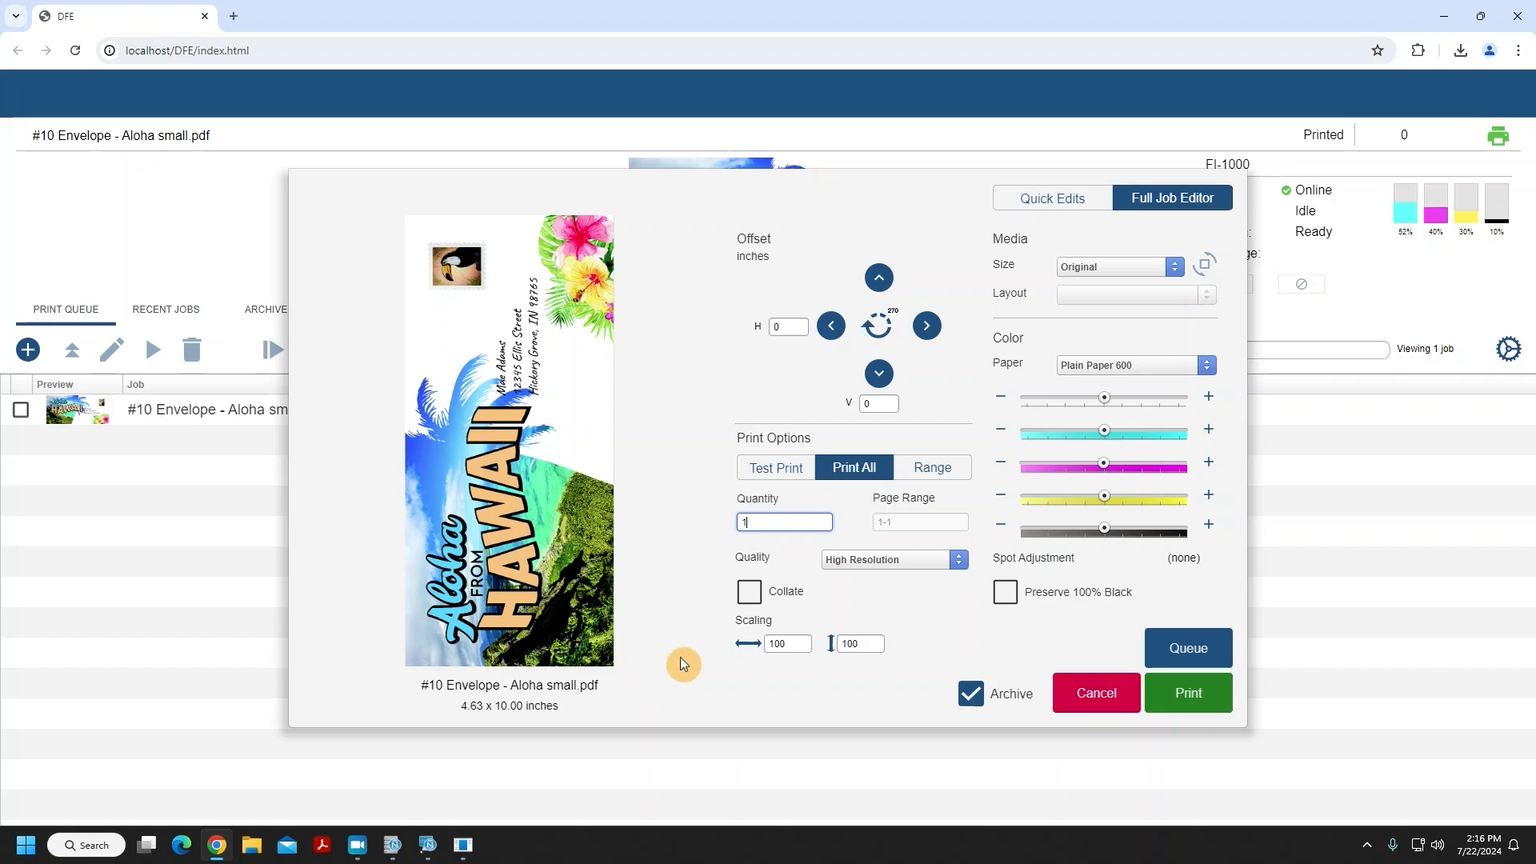
Step: Set both the horizontal and vertical scaling of the artwork to 102
double_click(788, 643)
type("102")
key("Tab")
type("102")
key("Tab")
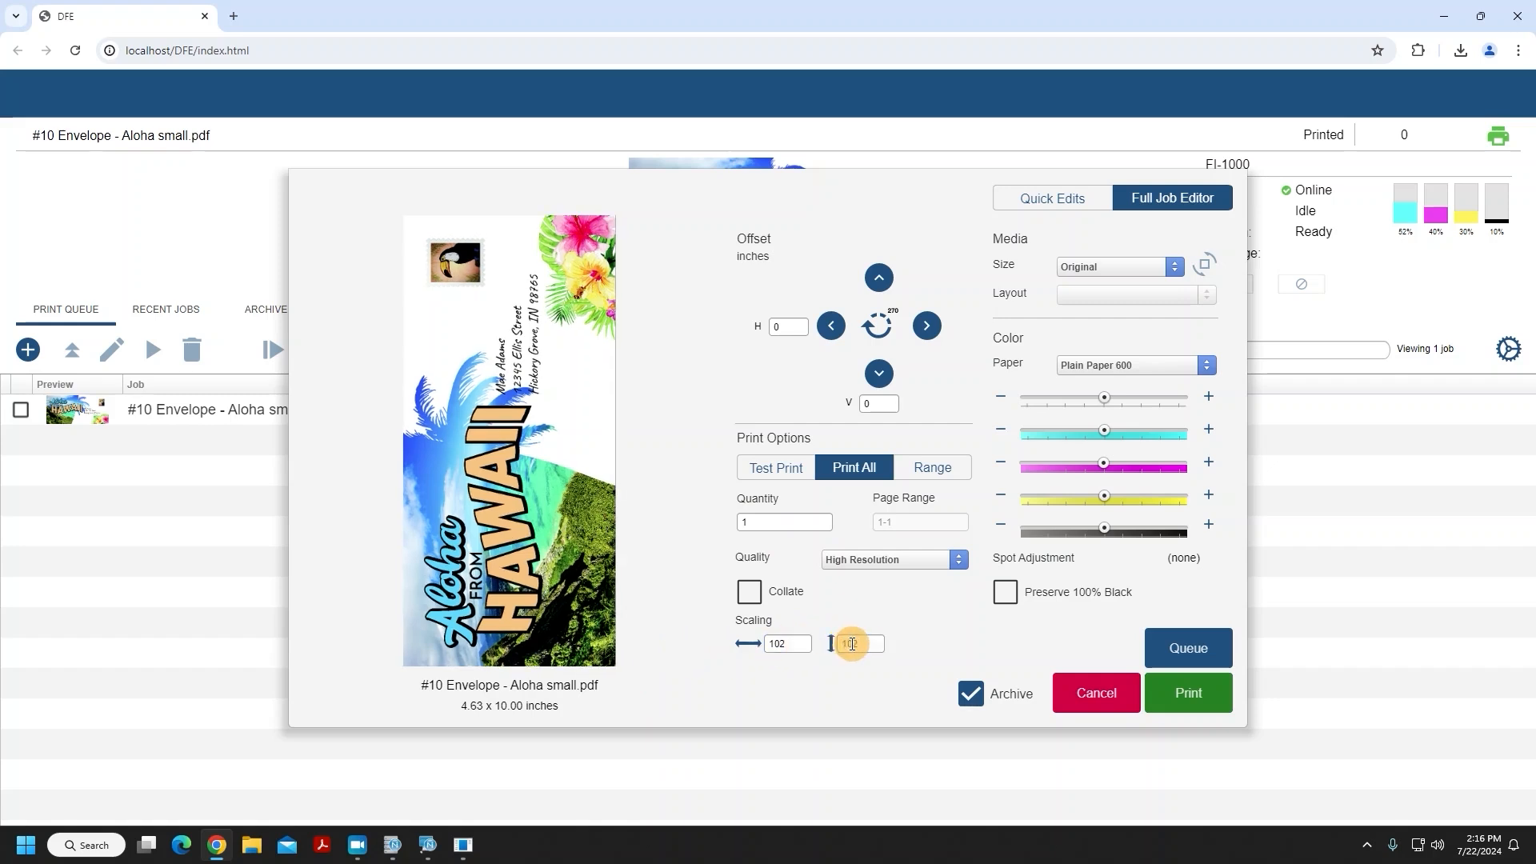
Step: Reset the artwork's horizontal and vertical scaling to 100
left_click(794, 644)
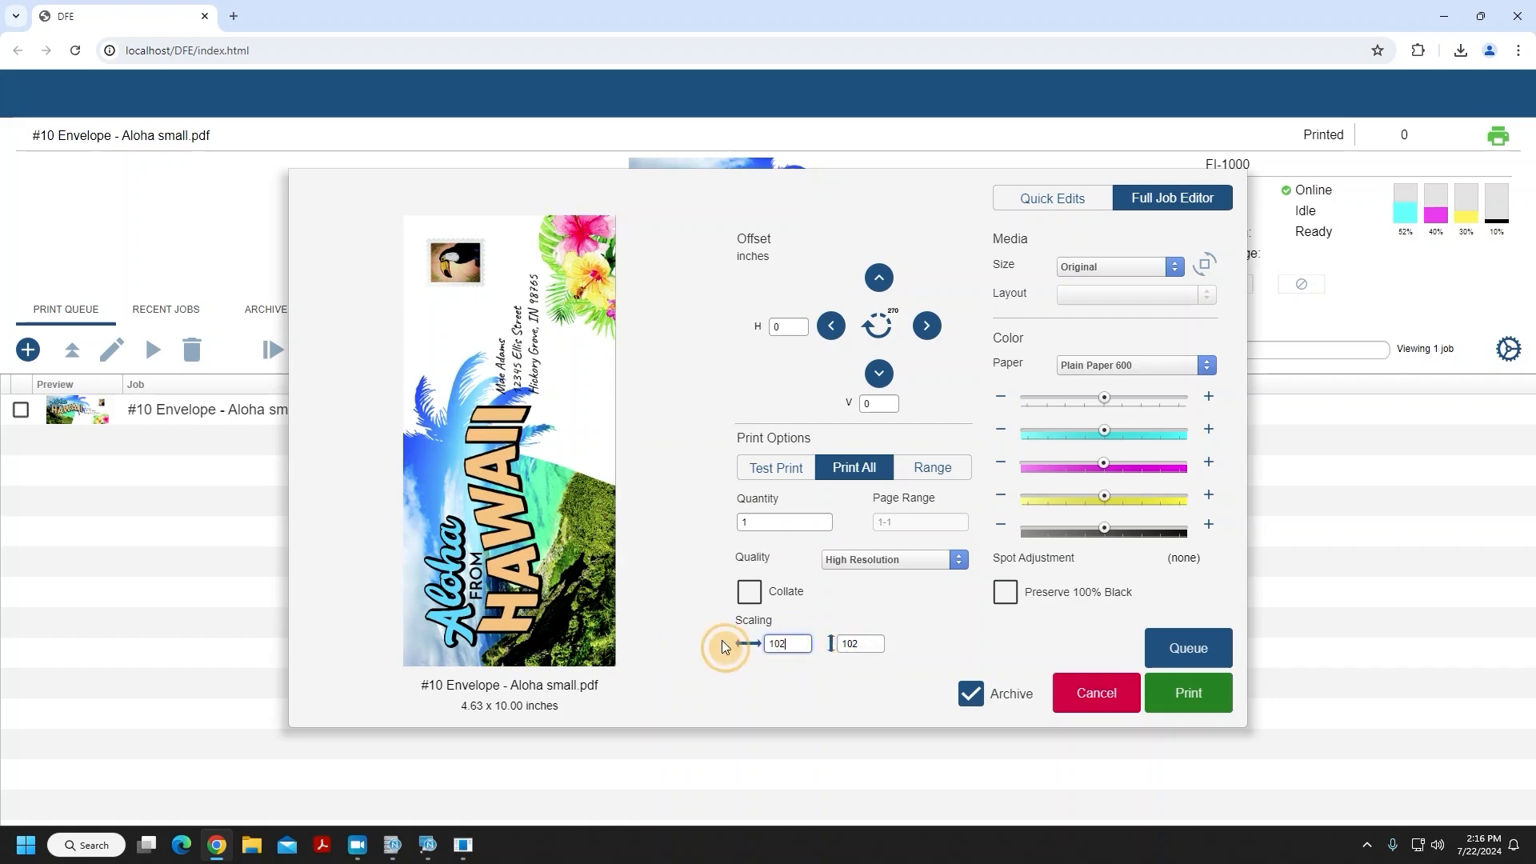
left_click(782, 644)
key("BackSpace")
type("0")
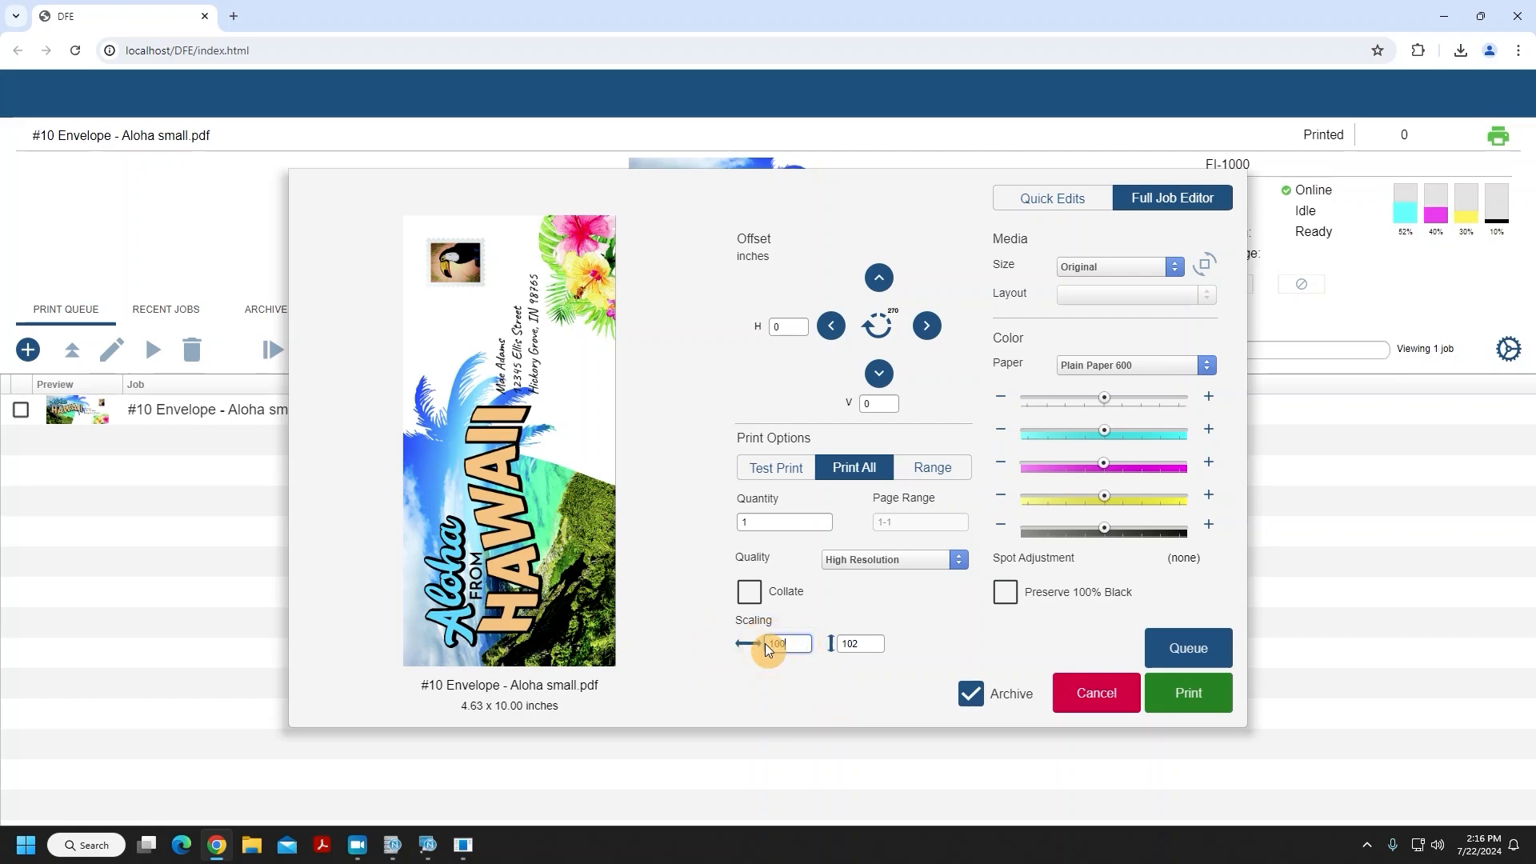
key("Tab")
type("1")
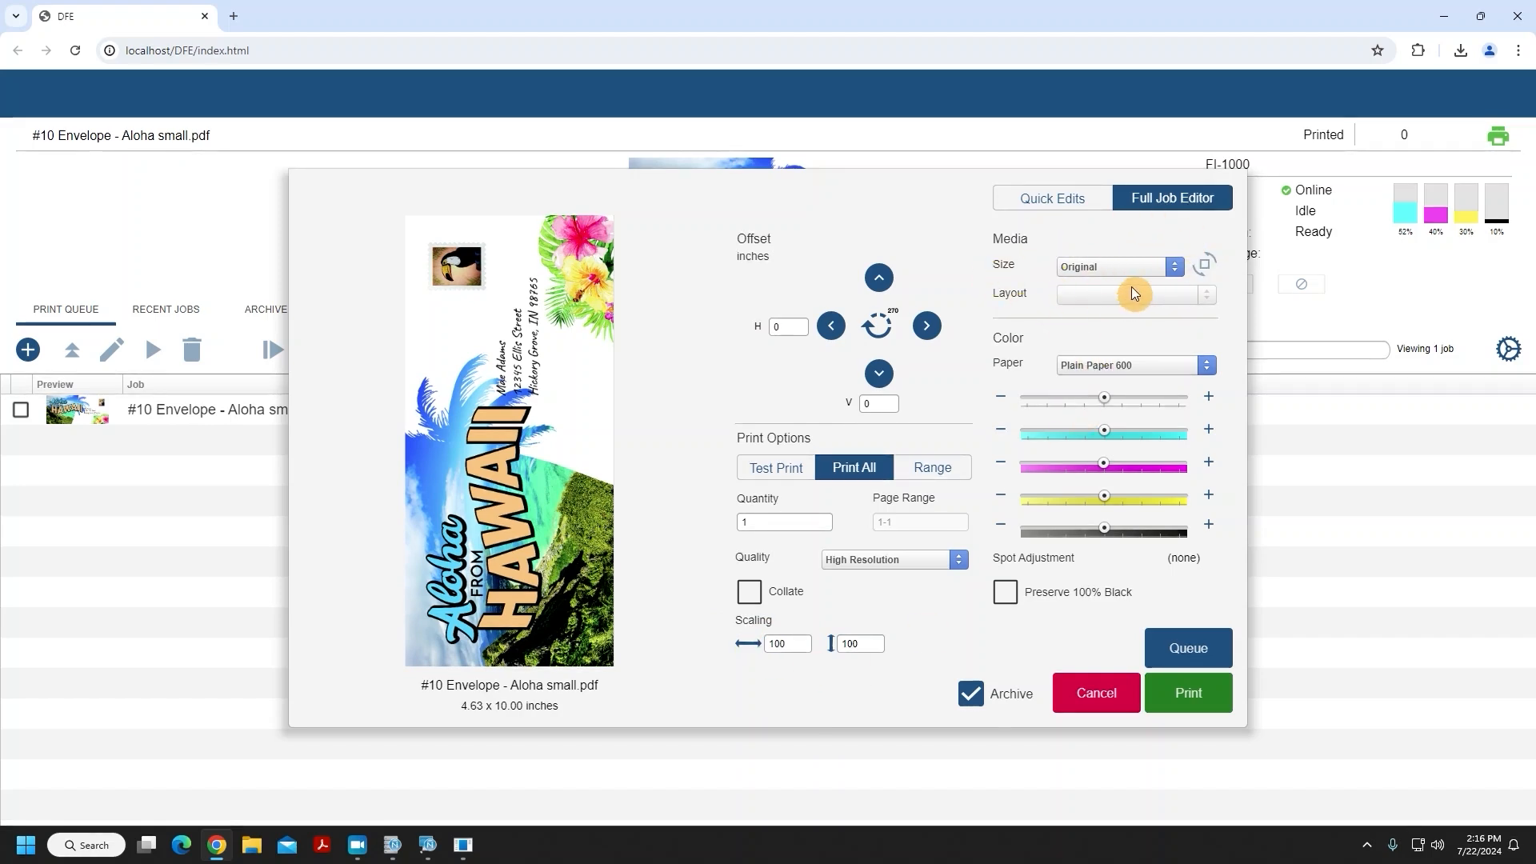
Step: Try lowering the uncoloured adjustment slider in the job's Color settings to its minimum
left_click(1149, 272)
left_click(1133, 245)
left_click_drag(1105, 398, 1024, 397)
Step: Compare the settings offered in Quick Edits with those in the Full Job Editor, ending in the full editor
left_click(1083, 199)
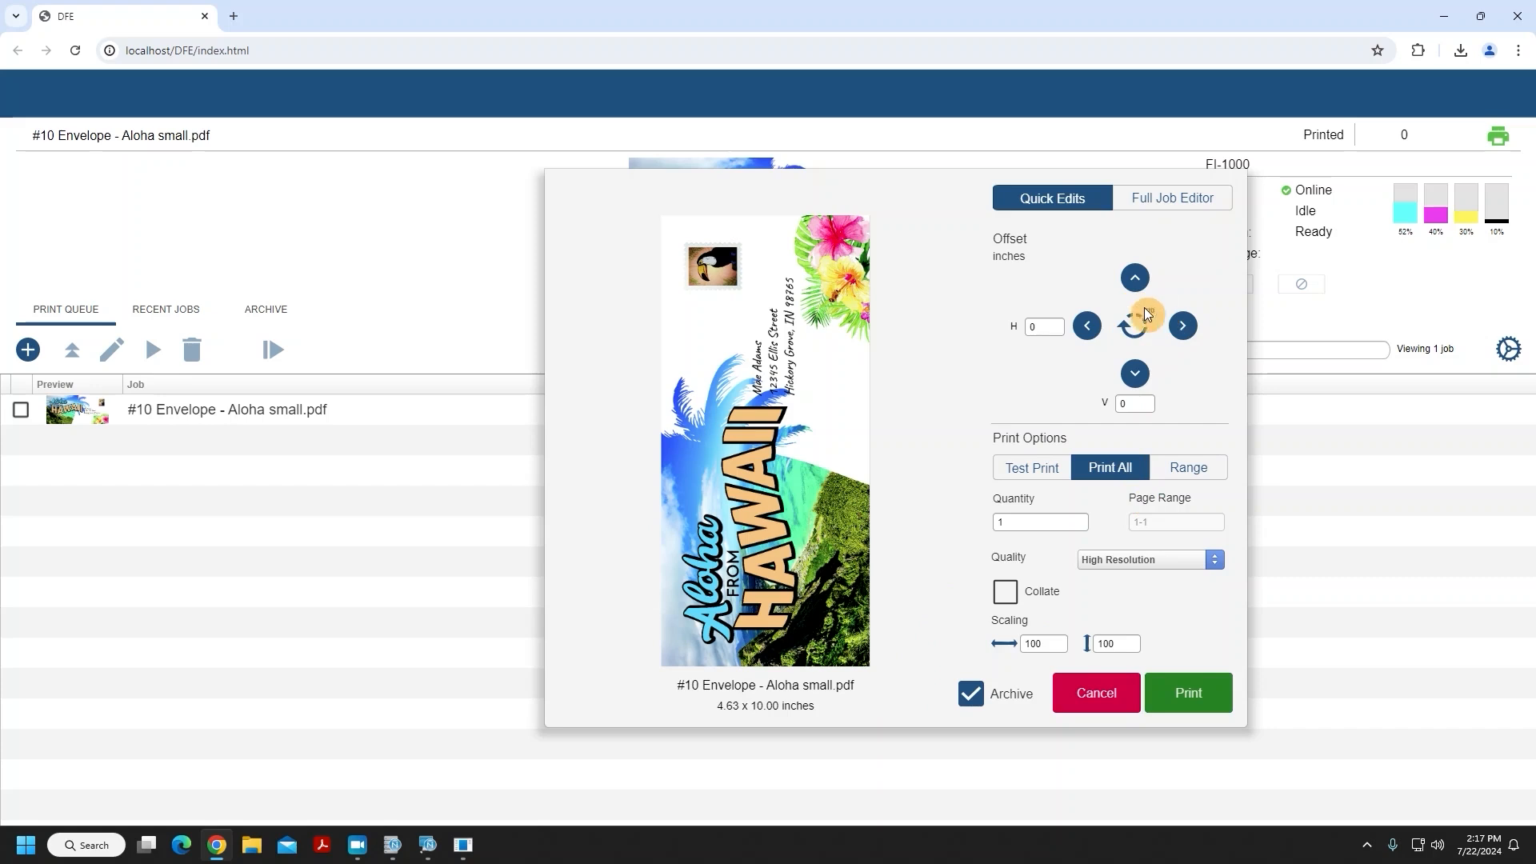
left_click(1189, 202)
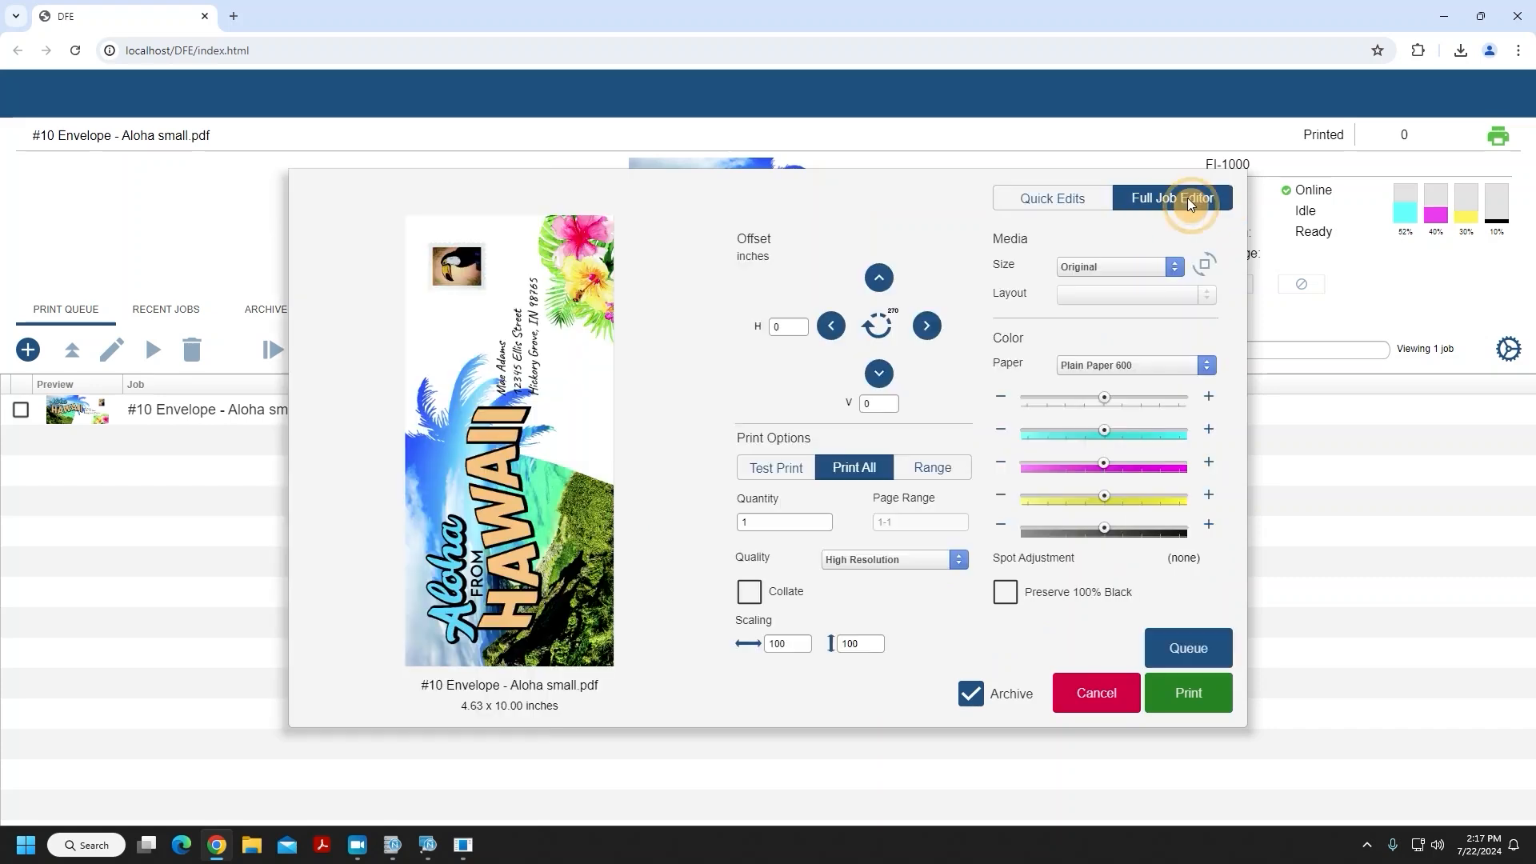
left_click(1072, 202)
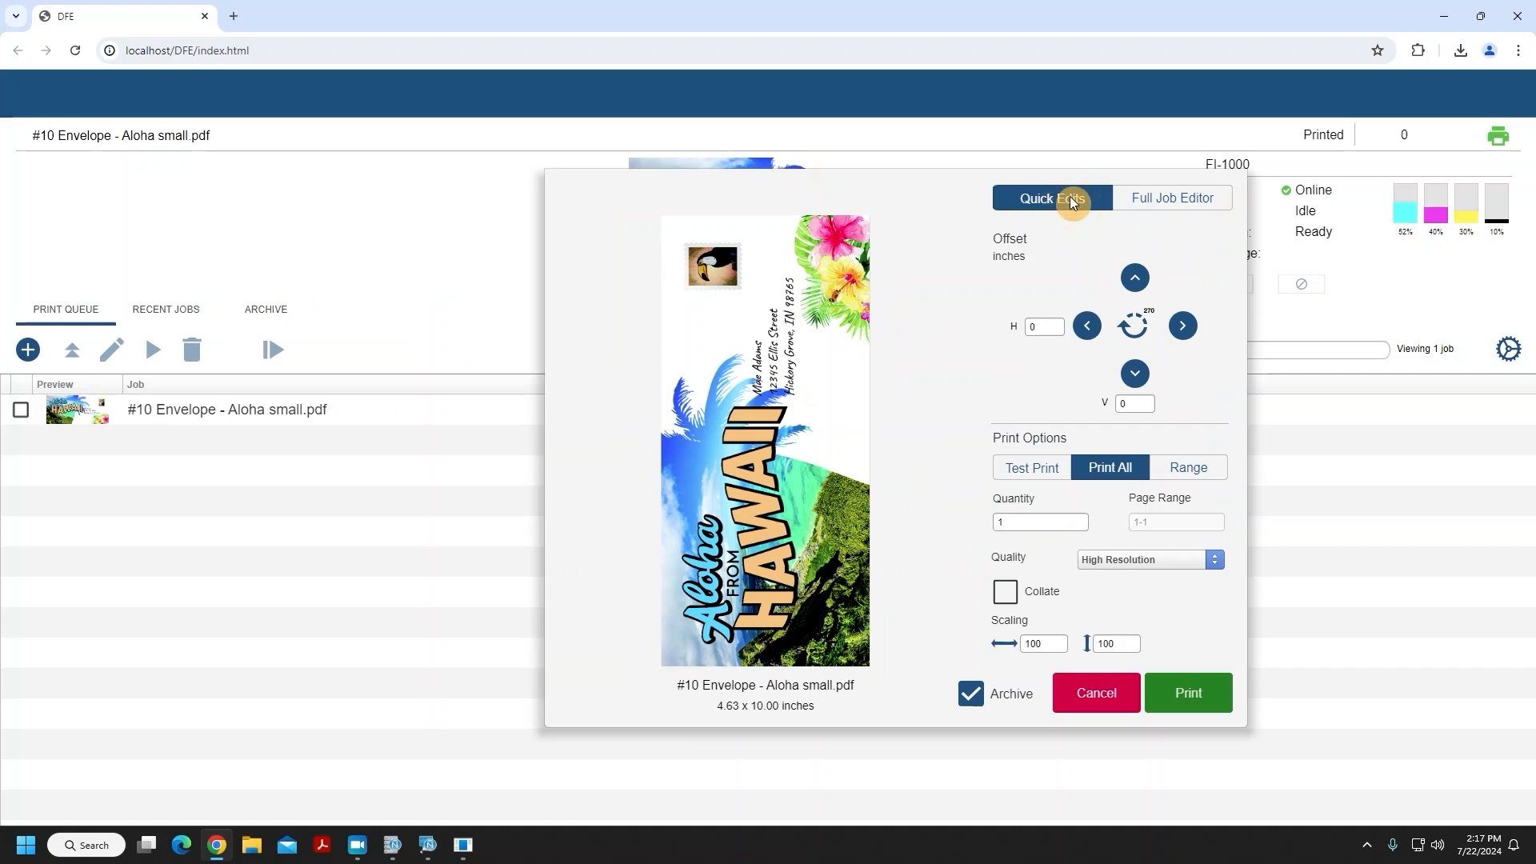
left_click(1152, 199)
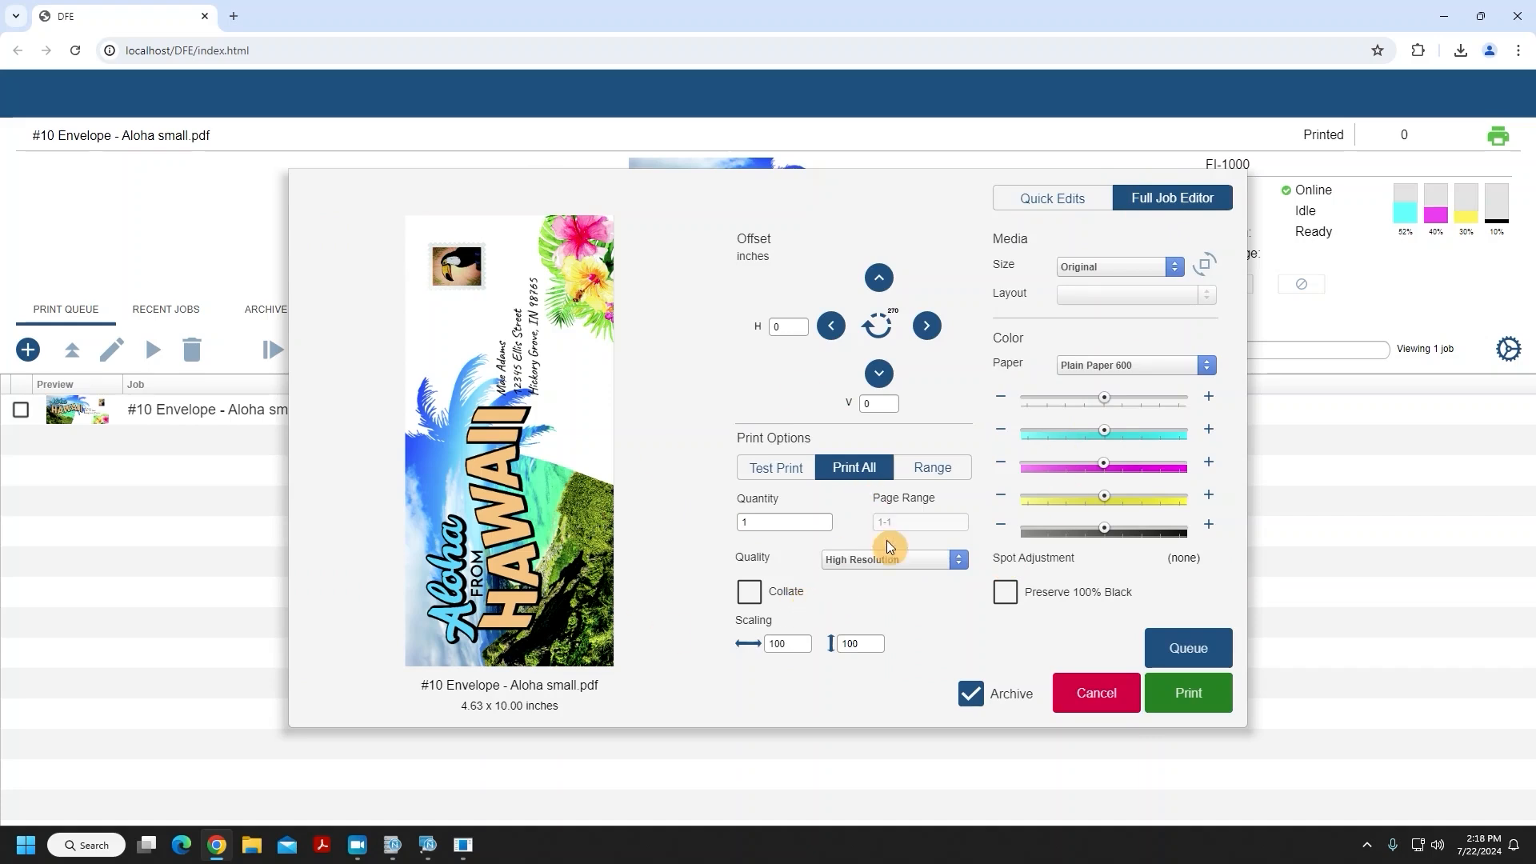
Step: Send the edited envelope job to the print queue and reopen it there for editing
left_click(1175, 659)
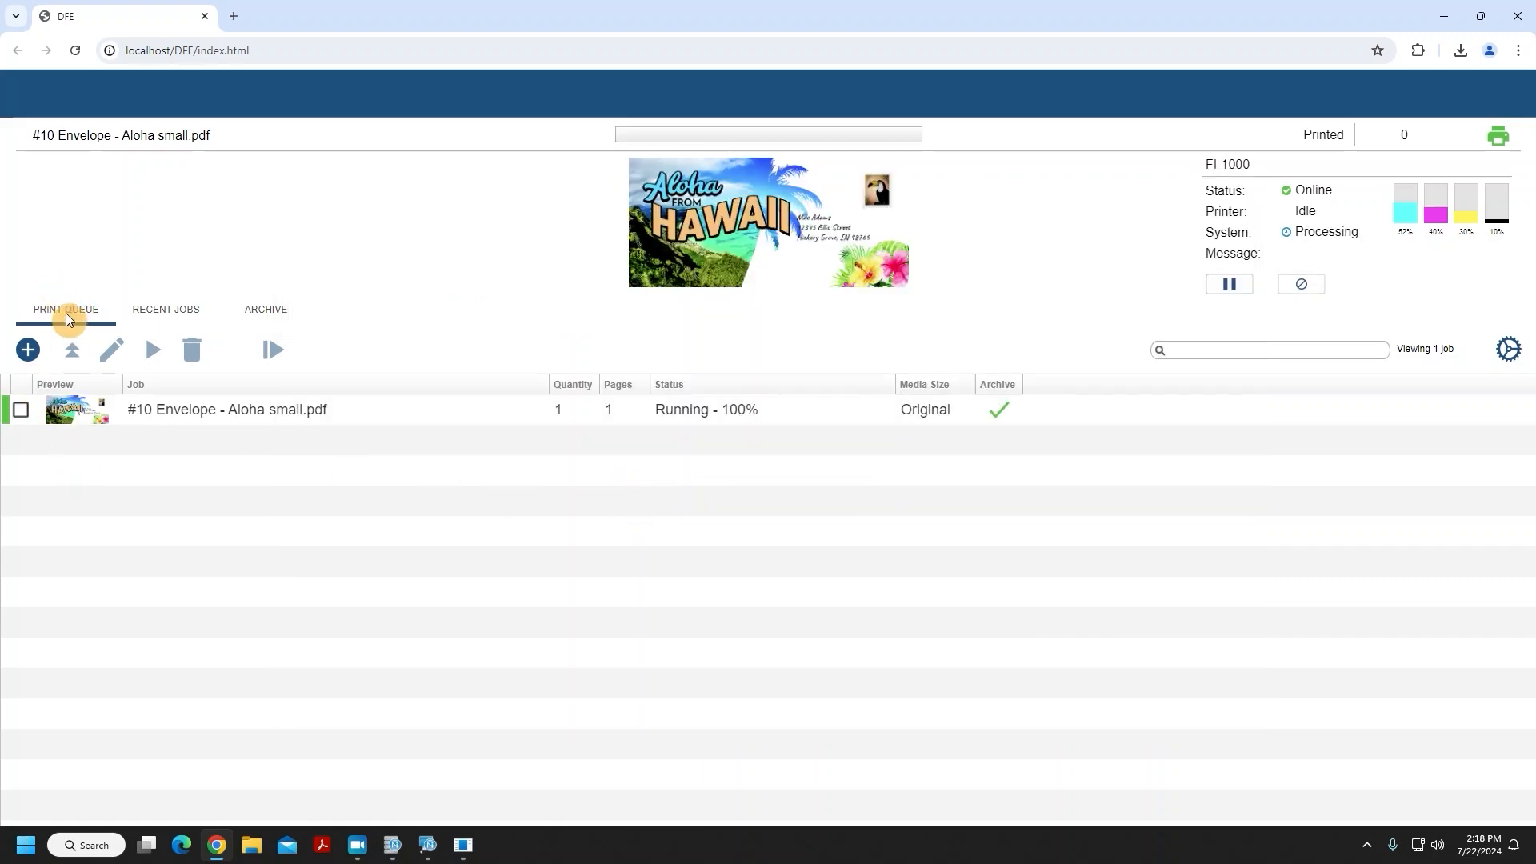
double_click(160, 413)
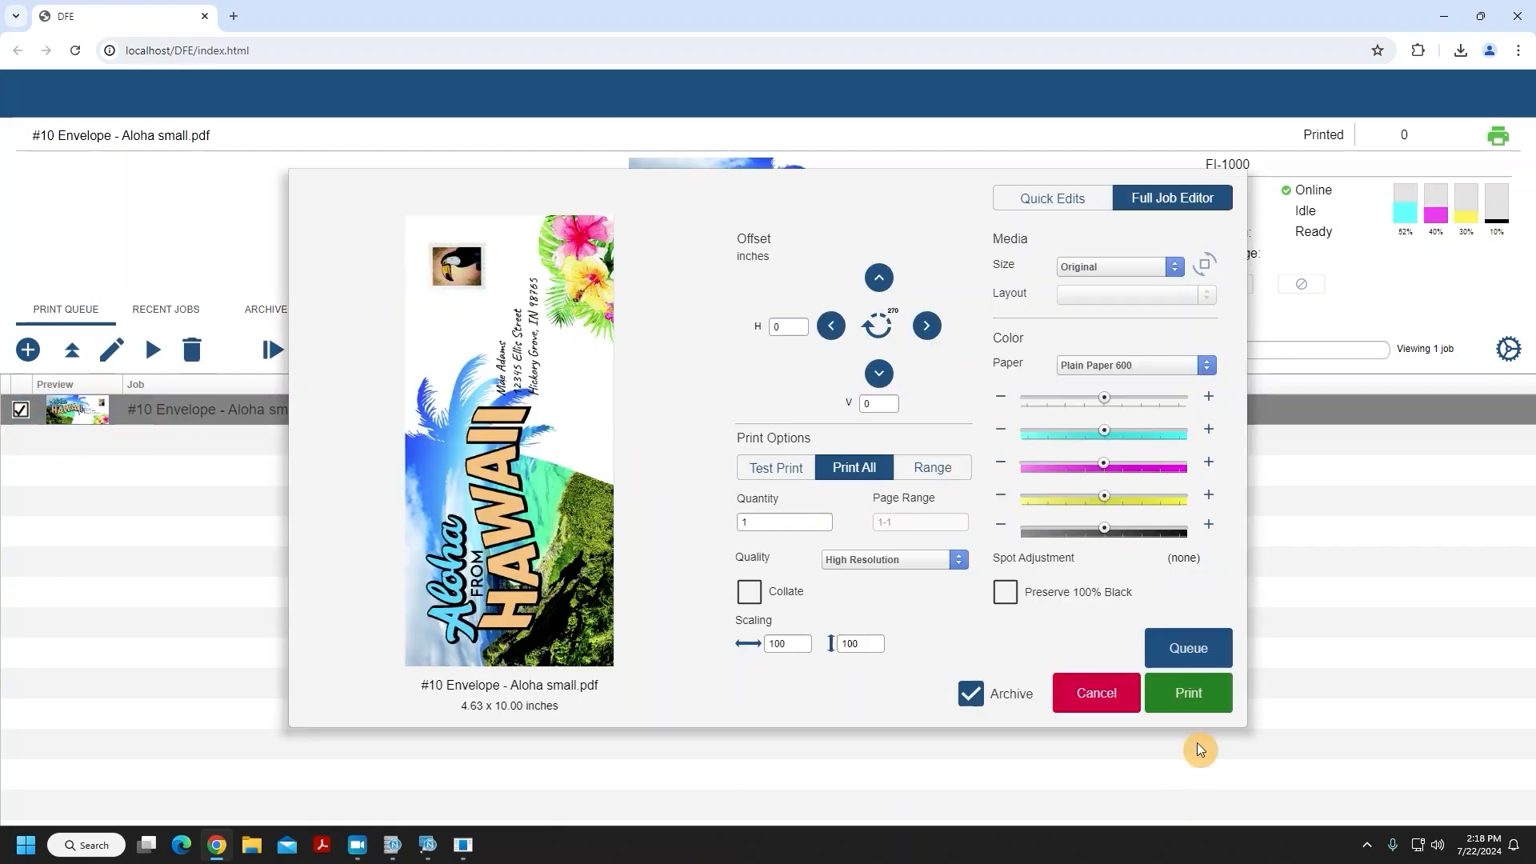